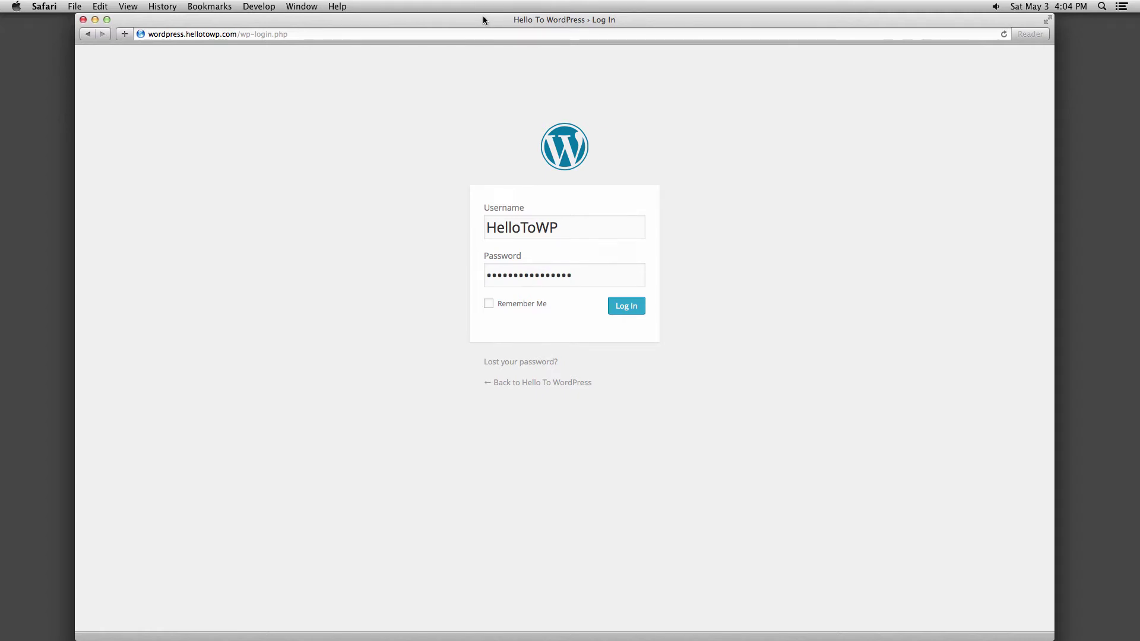
Log in to the admin and open the Pages list showing the three published pages.
left_click(626, 307)
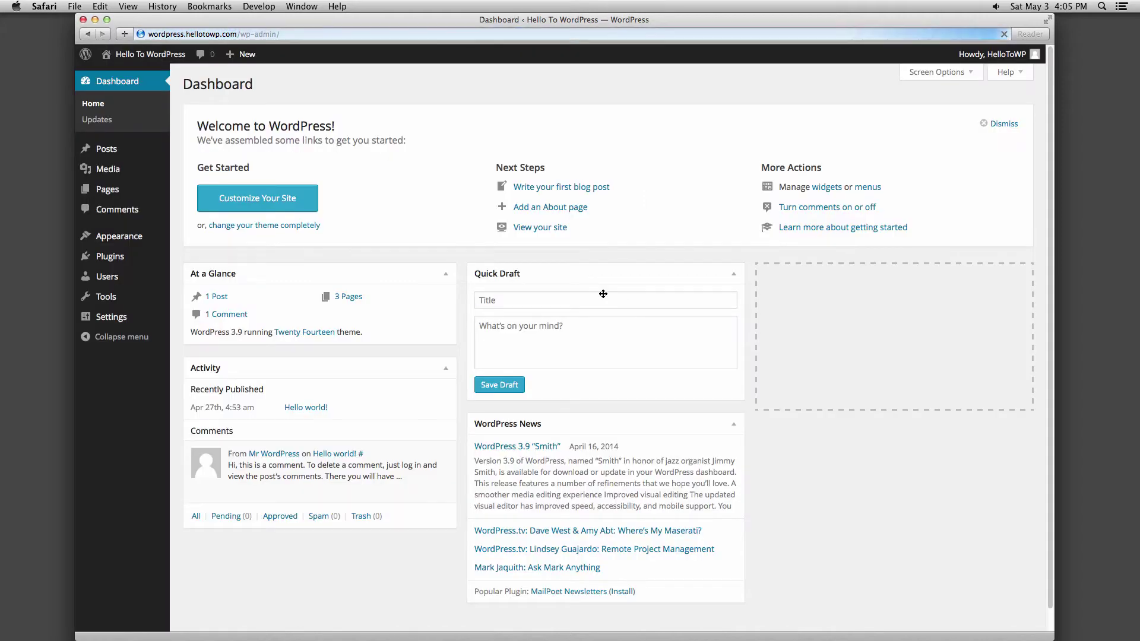
left_click(140, 190)
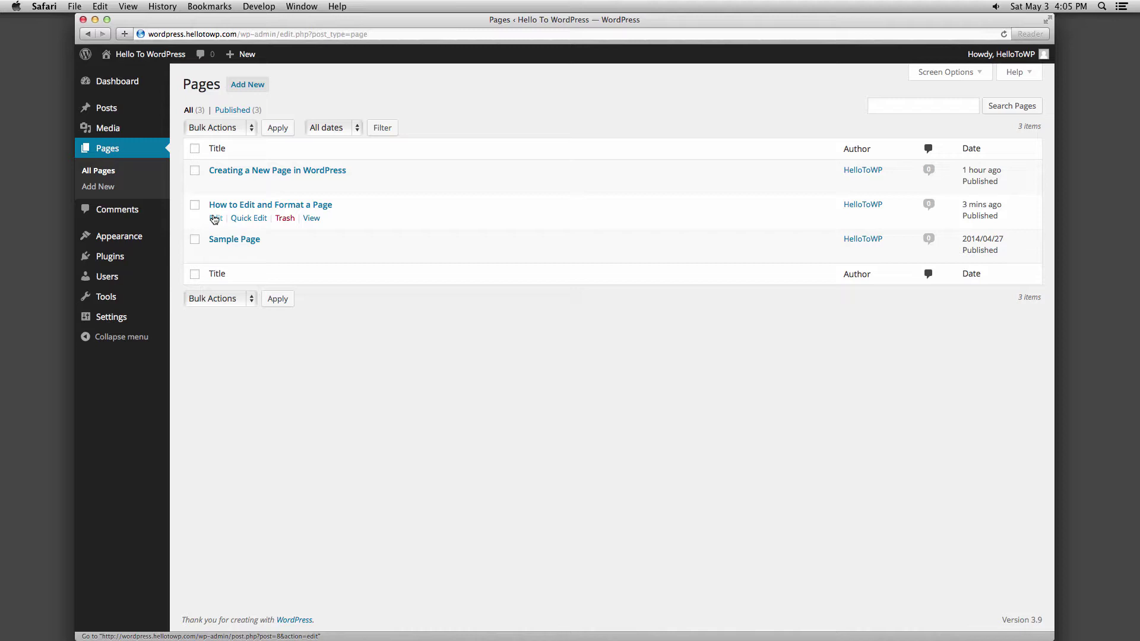
Open 'How to Edit and Format a Page' in the editor with the second toolbar row shown.
left_click(215, 218)
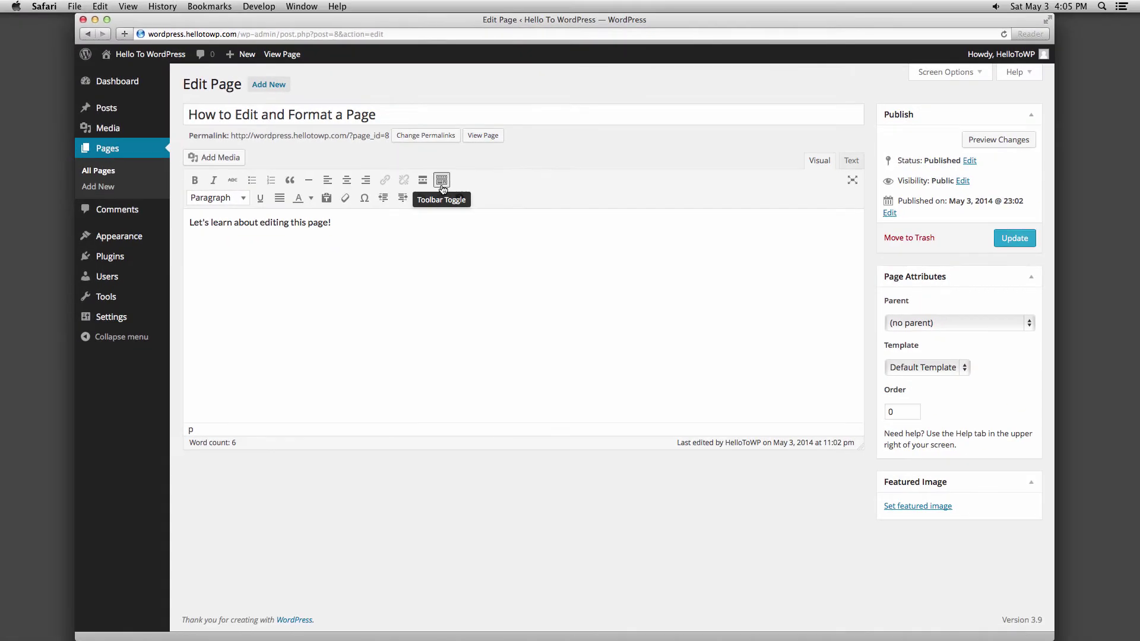
left_click(448, 184)
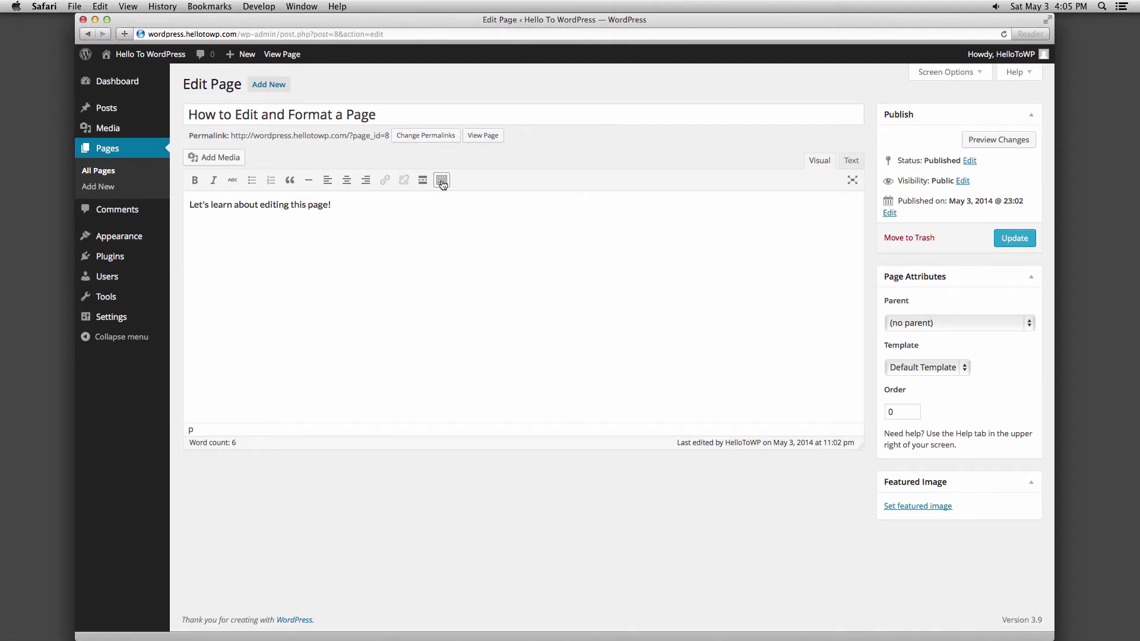
left_click(442, 185)
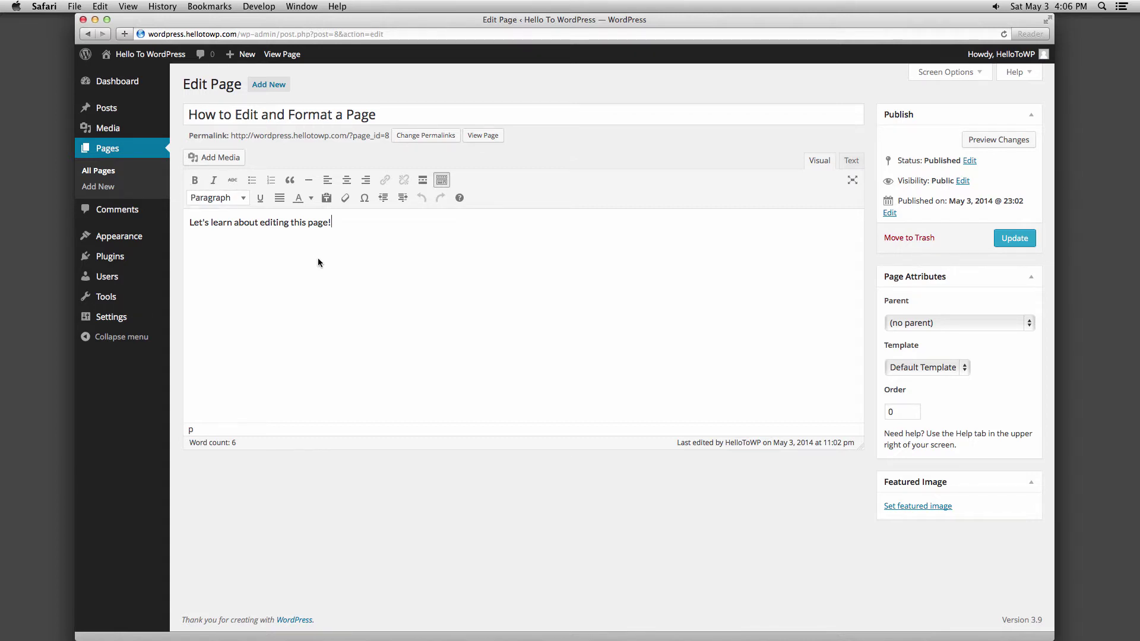
Add a new line 'Bold this' below the intro and make it bold.
key("Return")
type("Bold this")
left_click_drag(228, 250, 189, 251)
left_click(193, 180)
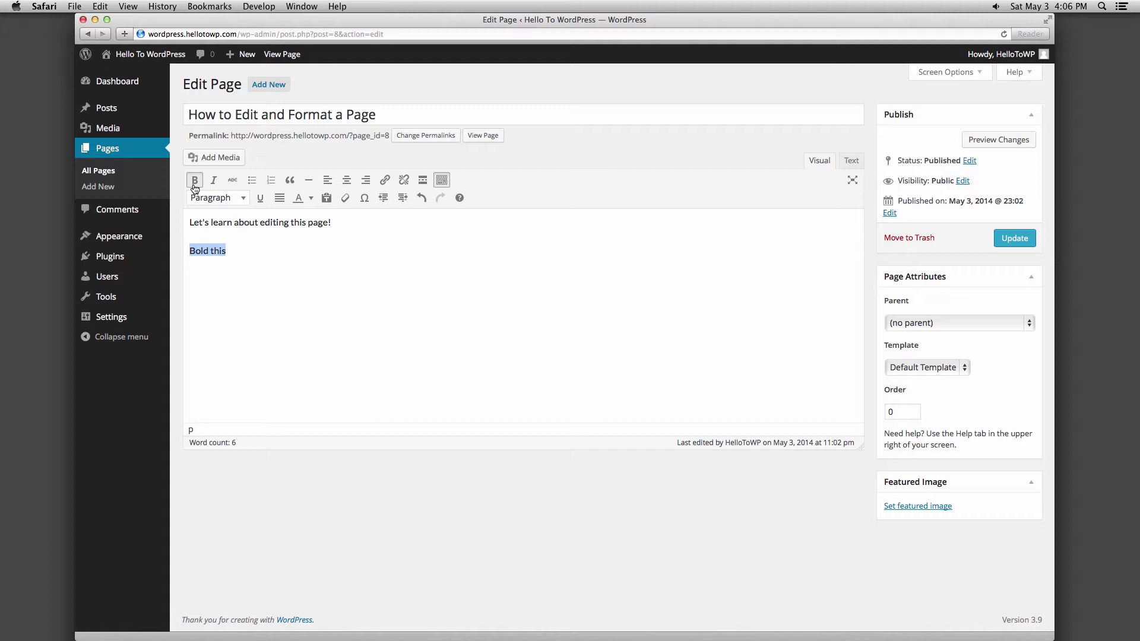
left_click(248, 254)
Add the line 'Italicize' below it in italics.
key("Return")
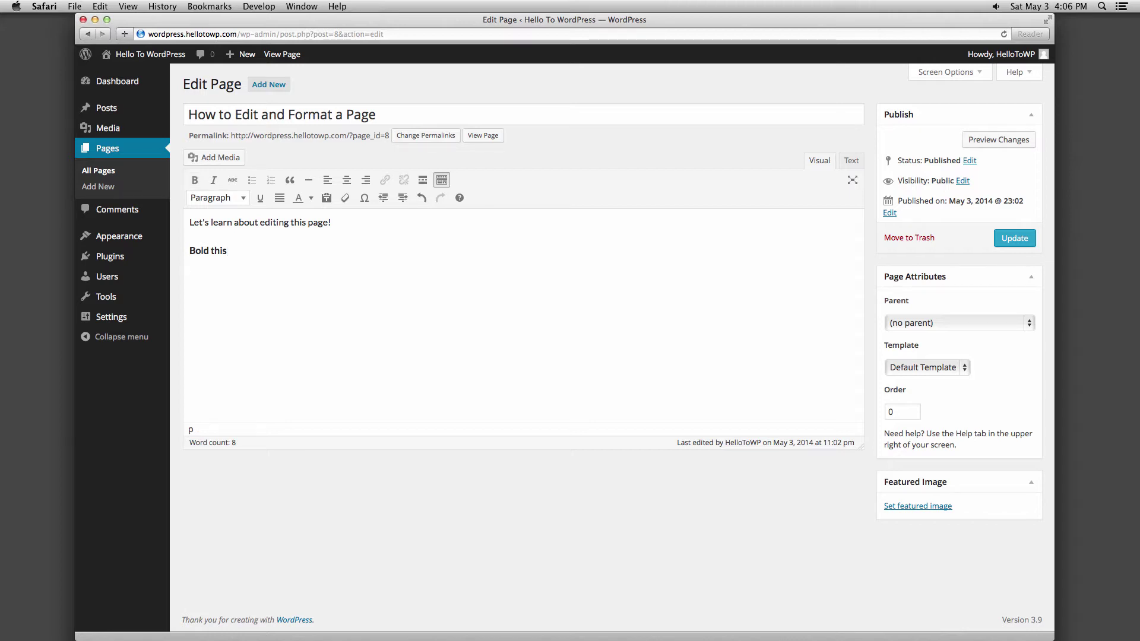
type("Italicize")
double_click(217, 278)
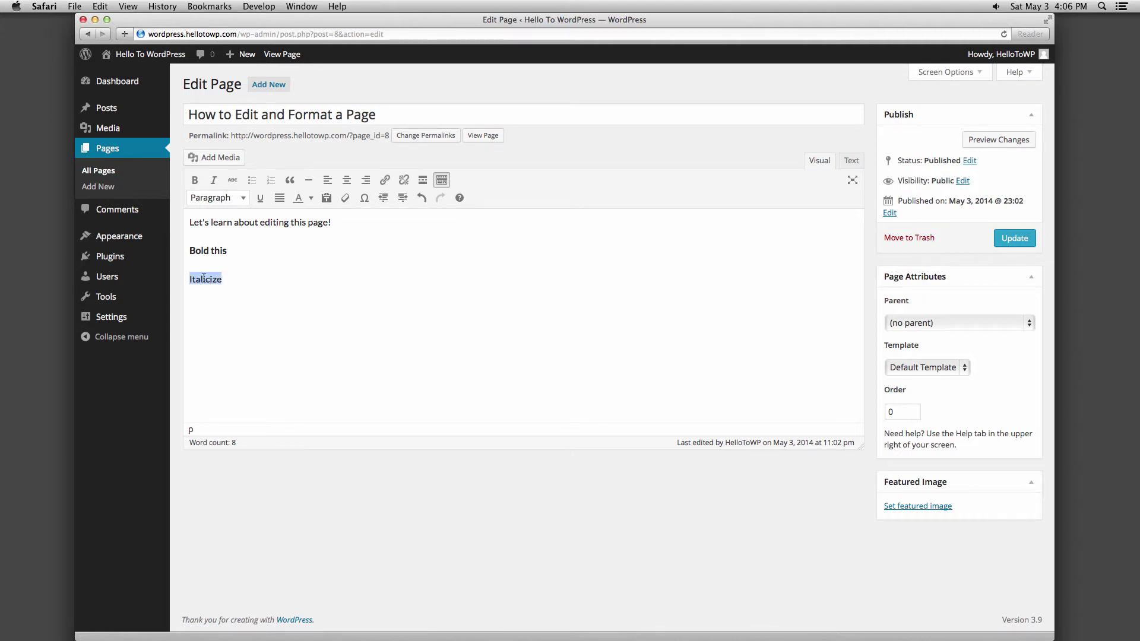
left_click(214, 181)
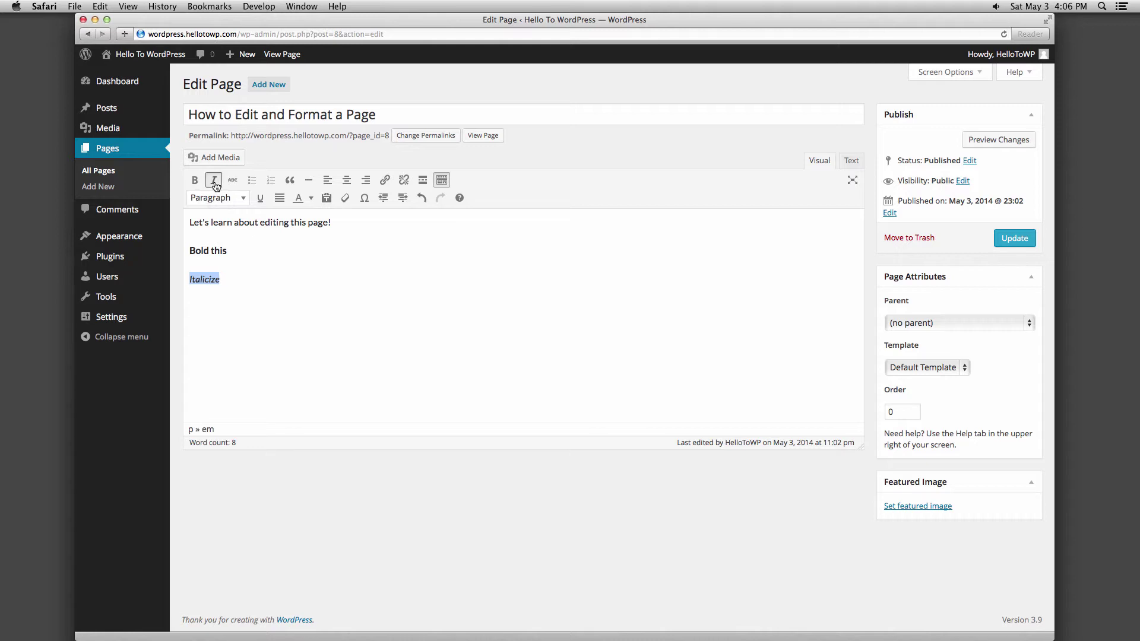
left_click(231, 282)
Add the line 'Strikethrough' and strike it through.
key("Return")
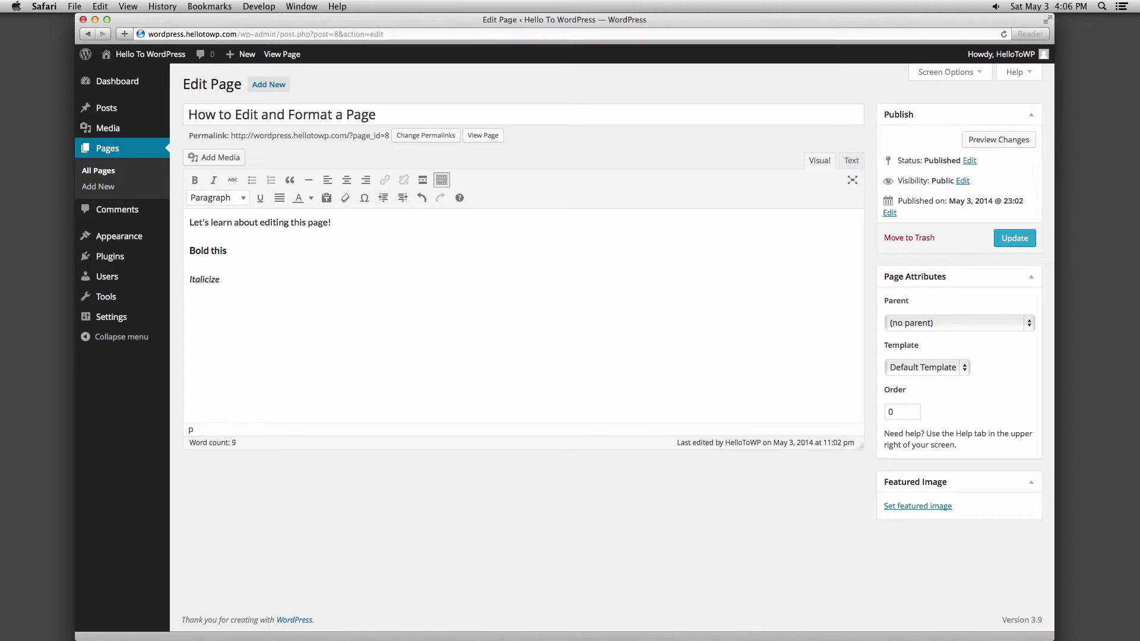
type("Strikethrough")
left_click_drag(238, 309, 189, 308)
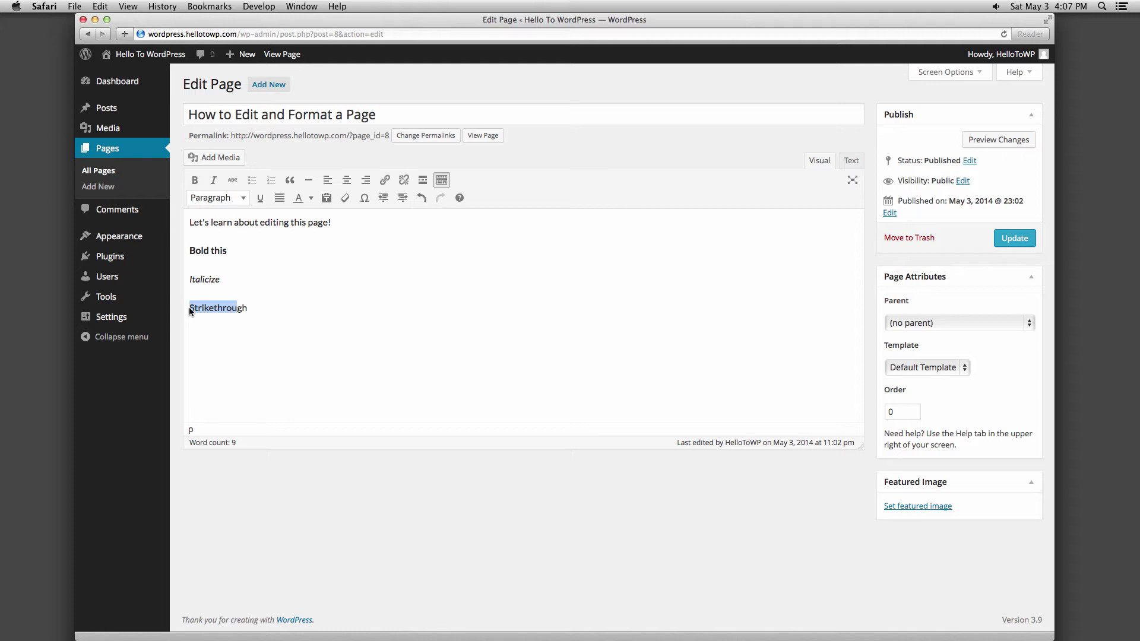
left_click(234, 181)
left_click(265, 308)
Create a bullet list 'Bullet list' with Second, Third and Fourth item nested one level.
key("Return")
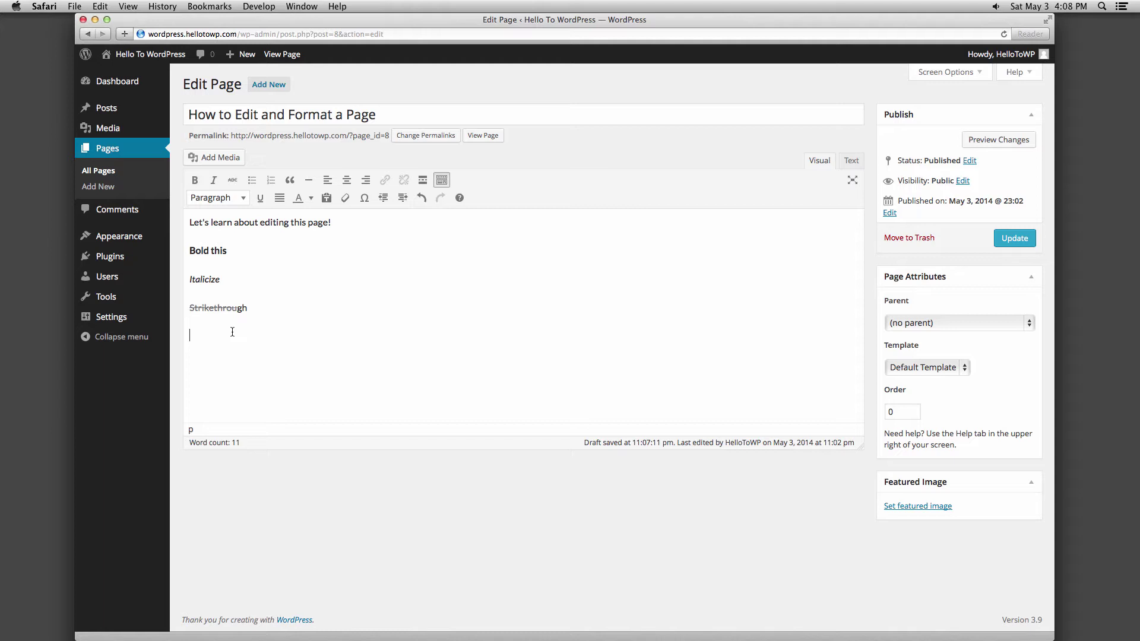
type("Bullet list")
left_click(252, 180)
type("Second item")
left_click(402, 198)
type("Third item")
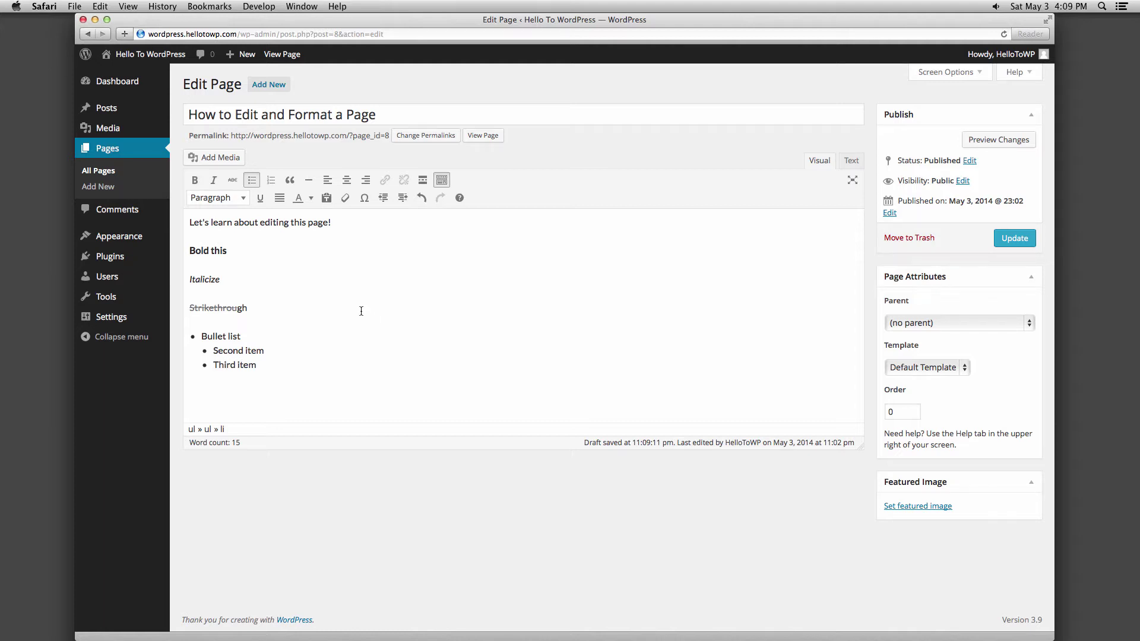
left_click(402, 200)
left_click(383, 198)
key("Return")
type("Fourth item")
key("Return")
key("Return")
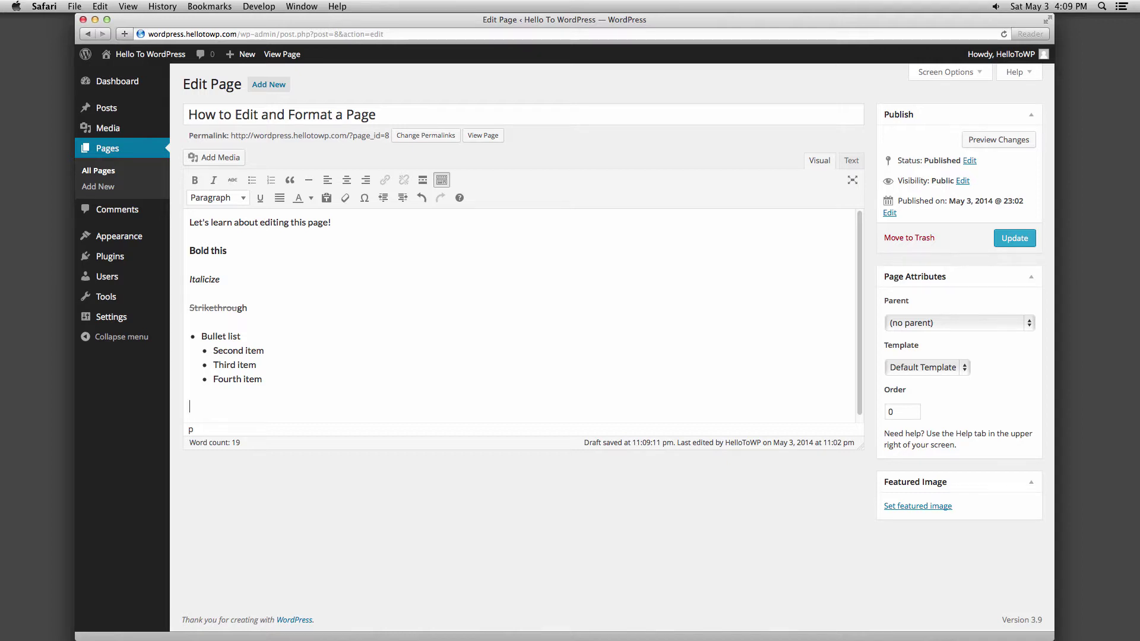
Add a numbered list: Numbered list, Two, Three, Etc.
type("Numbered list")
left_click(272, 181)
key("Return")
type("Two")
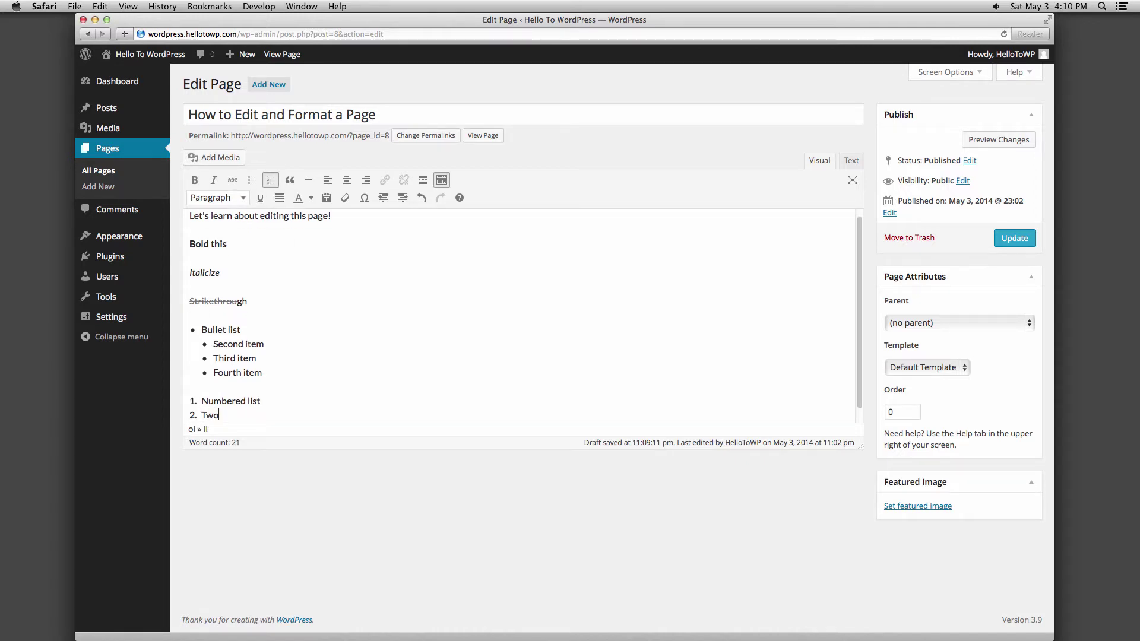
key("Return")
type("Three")
key("Return")
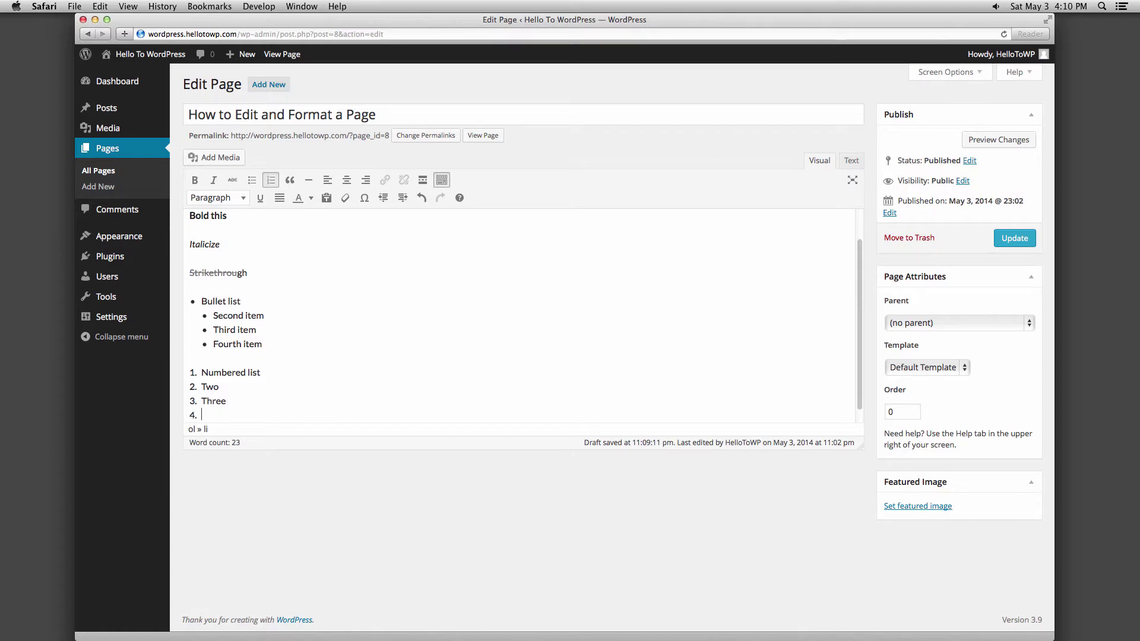
type("Etc")
key("Return")
key("Return")
Add 'Quotation block' as a blockquote, followed by a horizontal line.
type("Q")
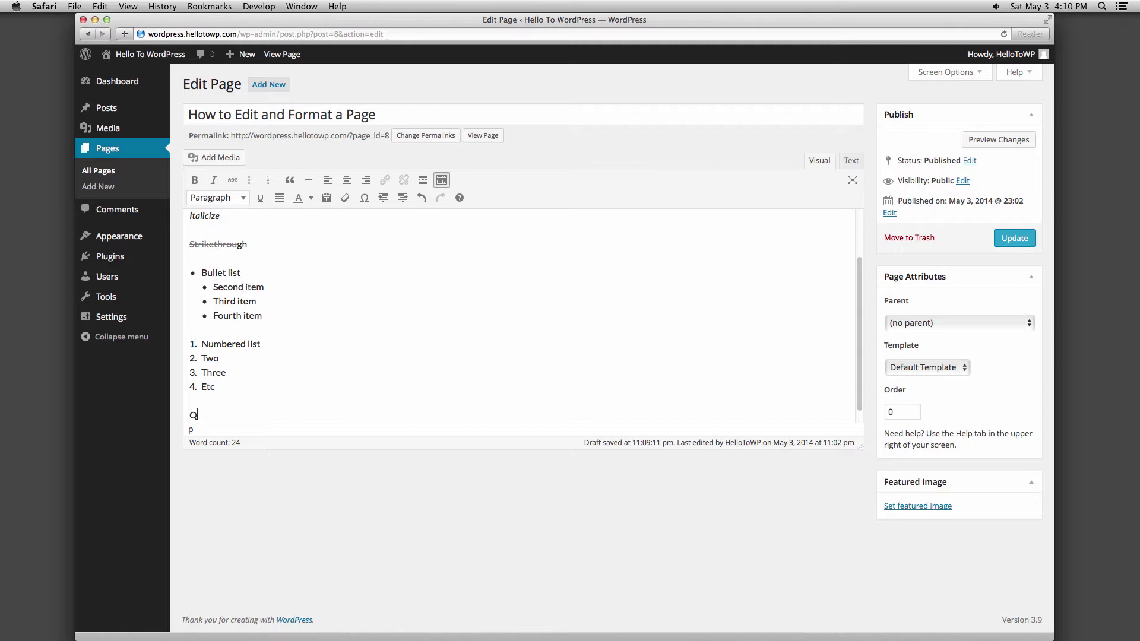
type("uotation block")
left_click_drag(258, 415, 187, 415)
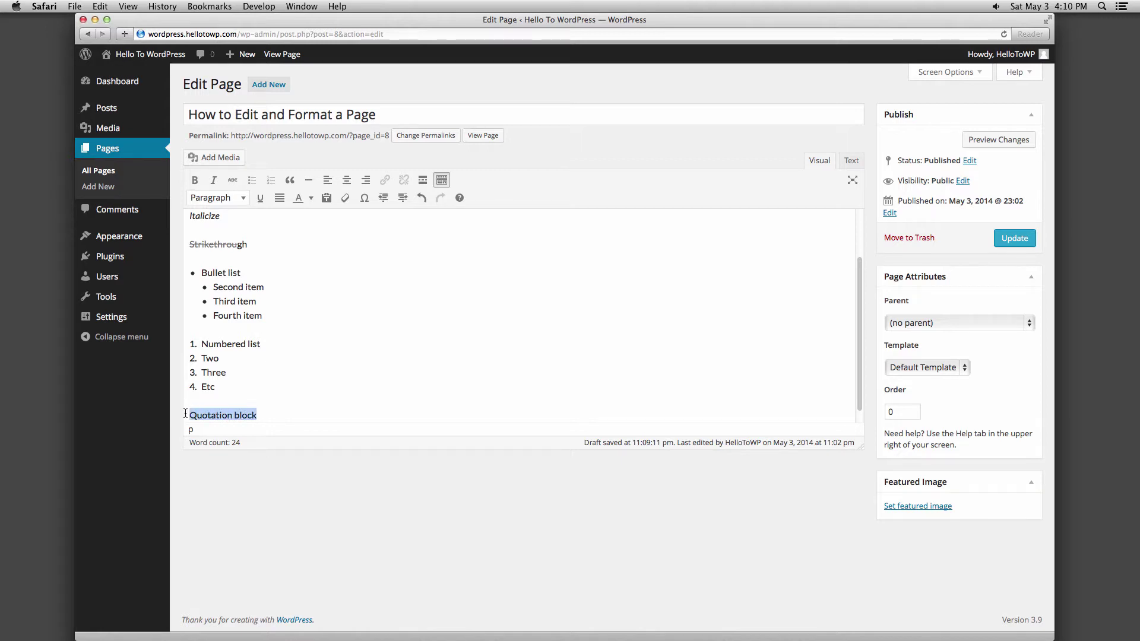
left_click(289, 180)
left_click(270, 415)
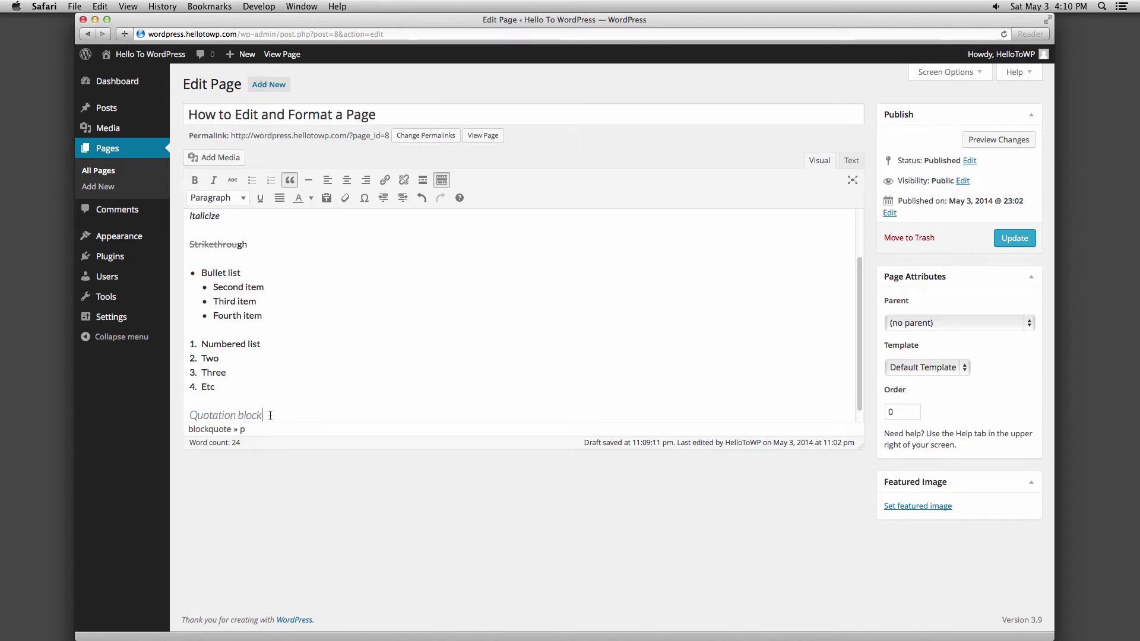
key("Return")
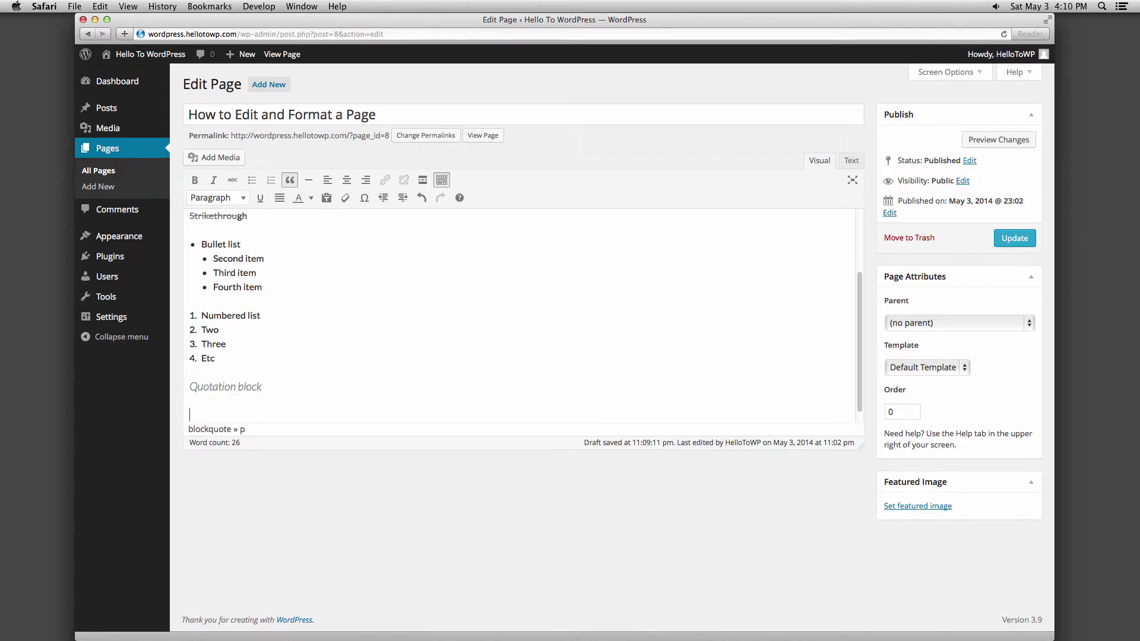
left_click(290, 180)
left_click(309, 180)
scroll(228, 404, "down", 1)
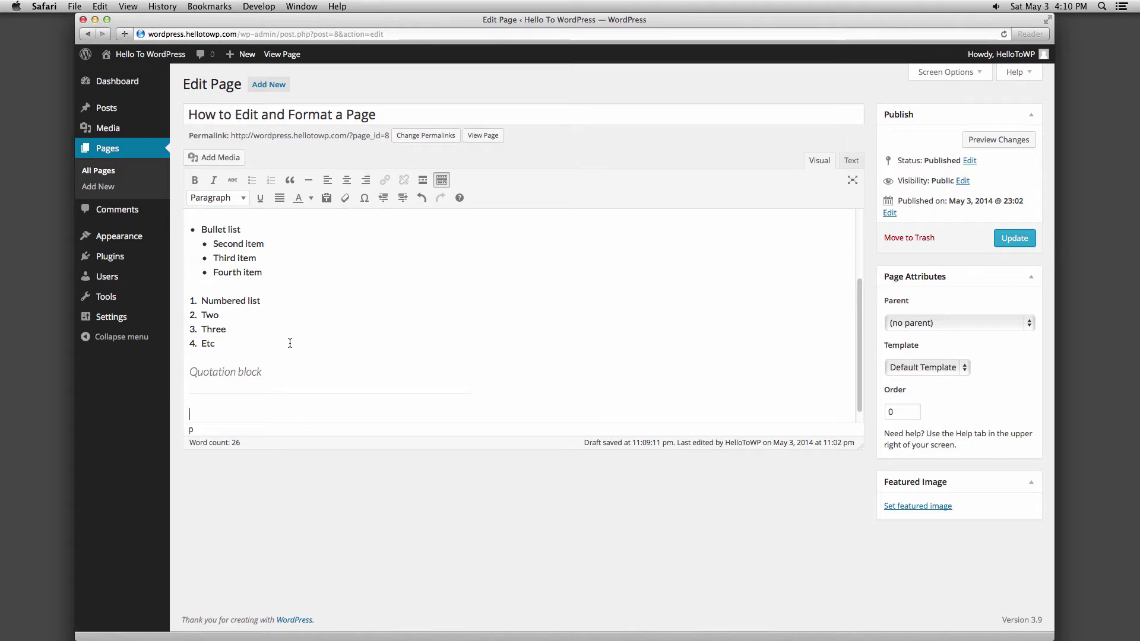
Type 'This is an aligned paragraph', try centre and right alignment, and leave it left-aligned.
type("This is an aligned paragraph")
left_click_drag(304, 415, 189, 415)
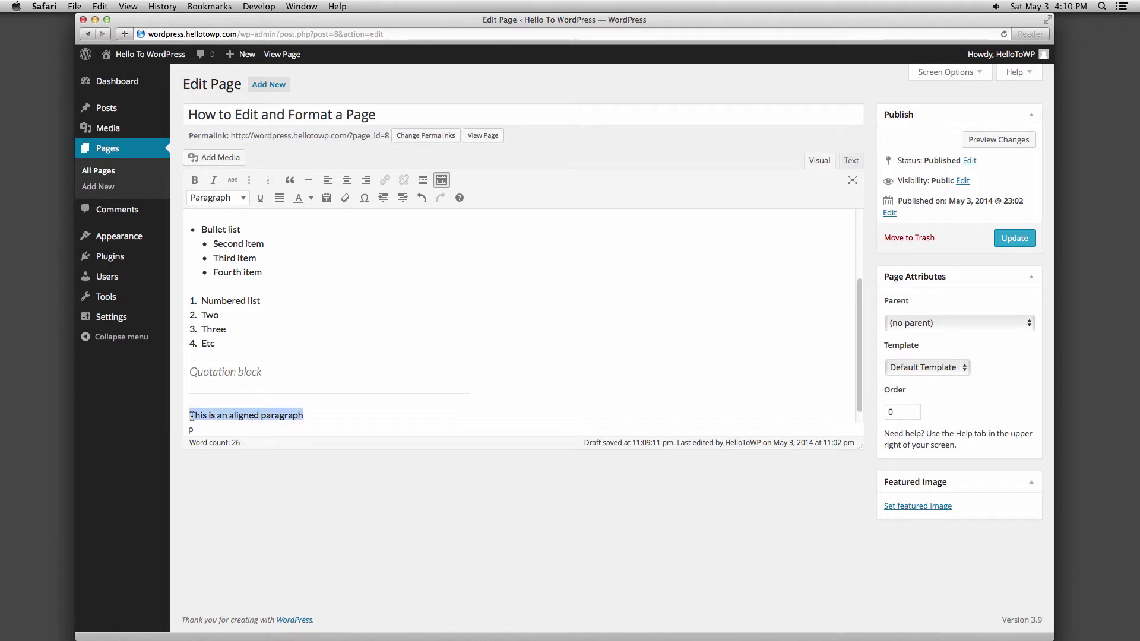
left_click(348, 182)
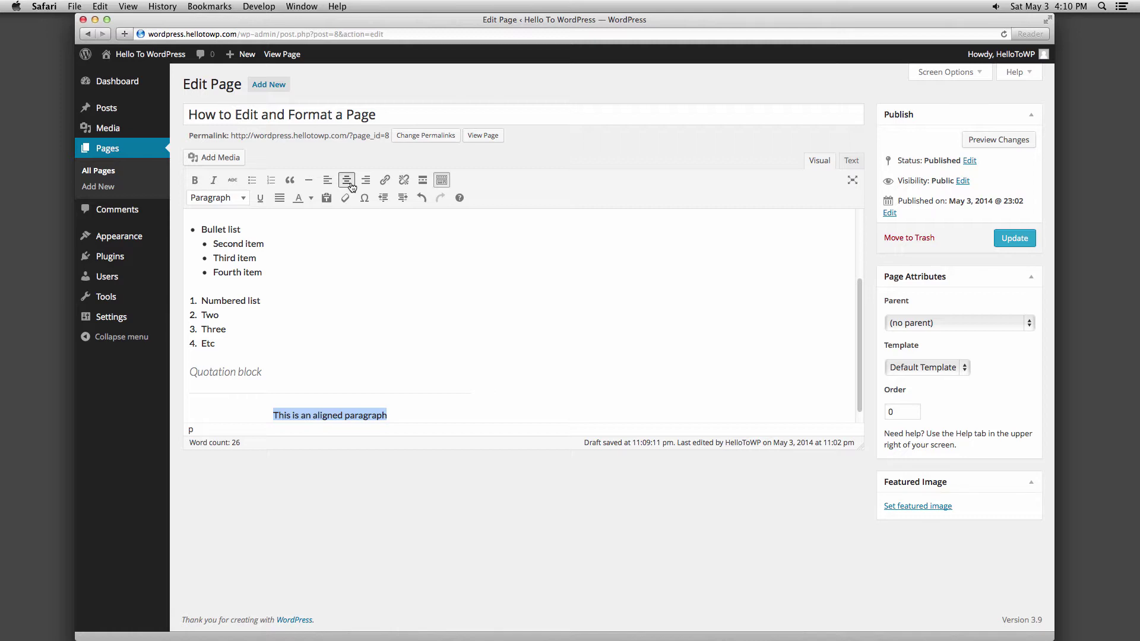
left_click(366, 182)
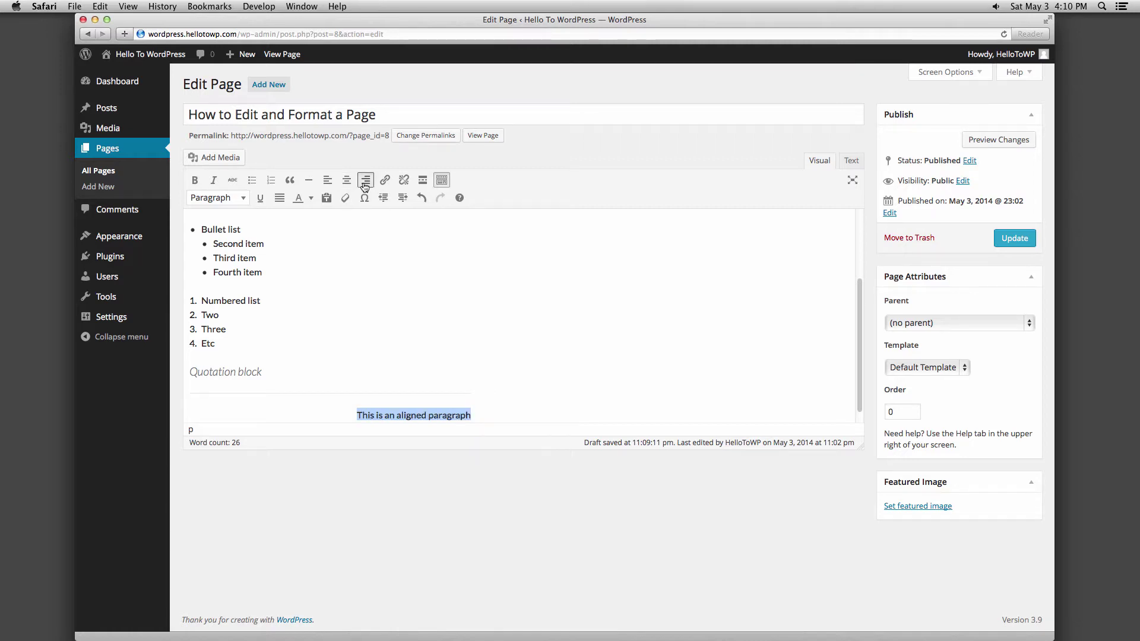
left_click(329, 184)
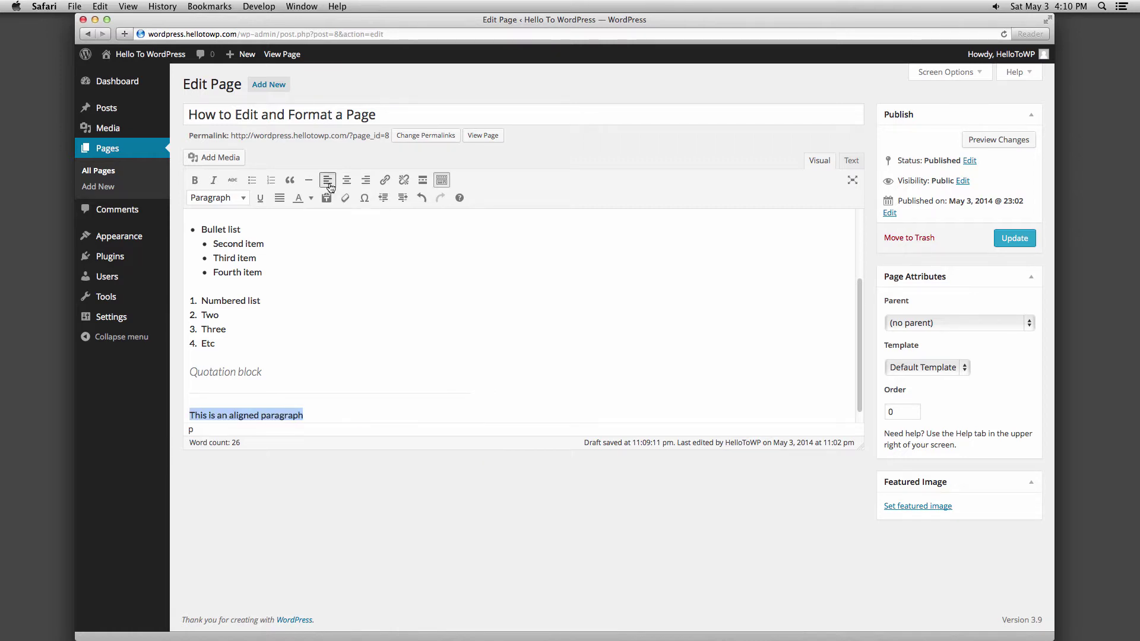
left_click(310, 414)
key("Return")
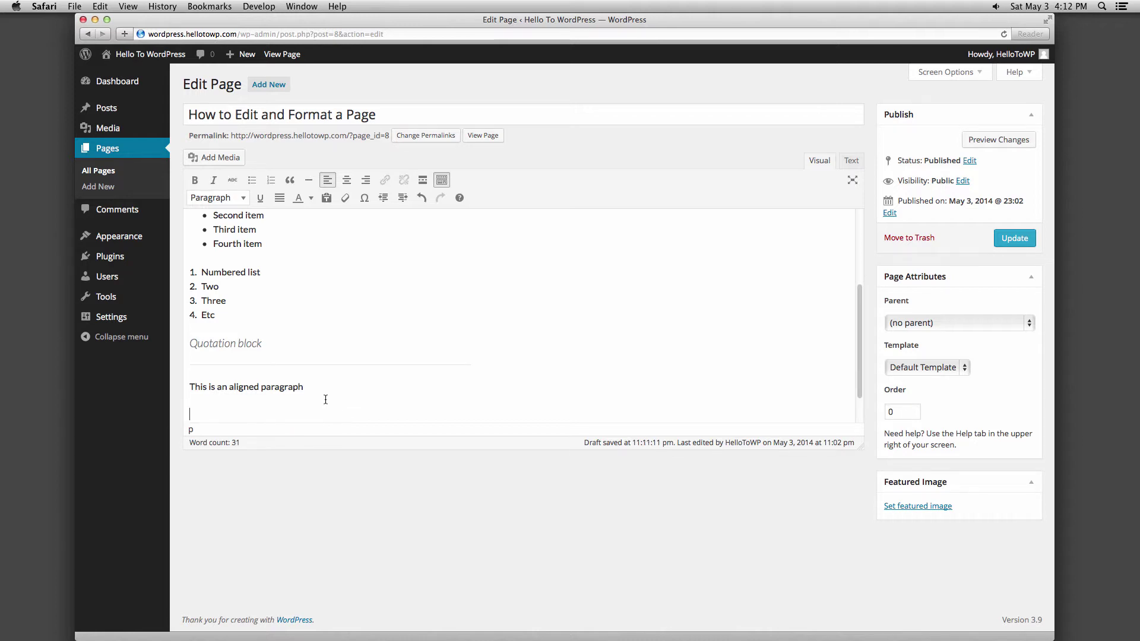
type("Add a link")
left_click_drag(240, 415, 189, 420)
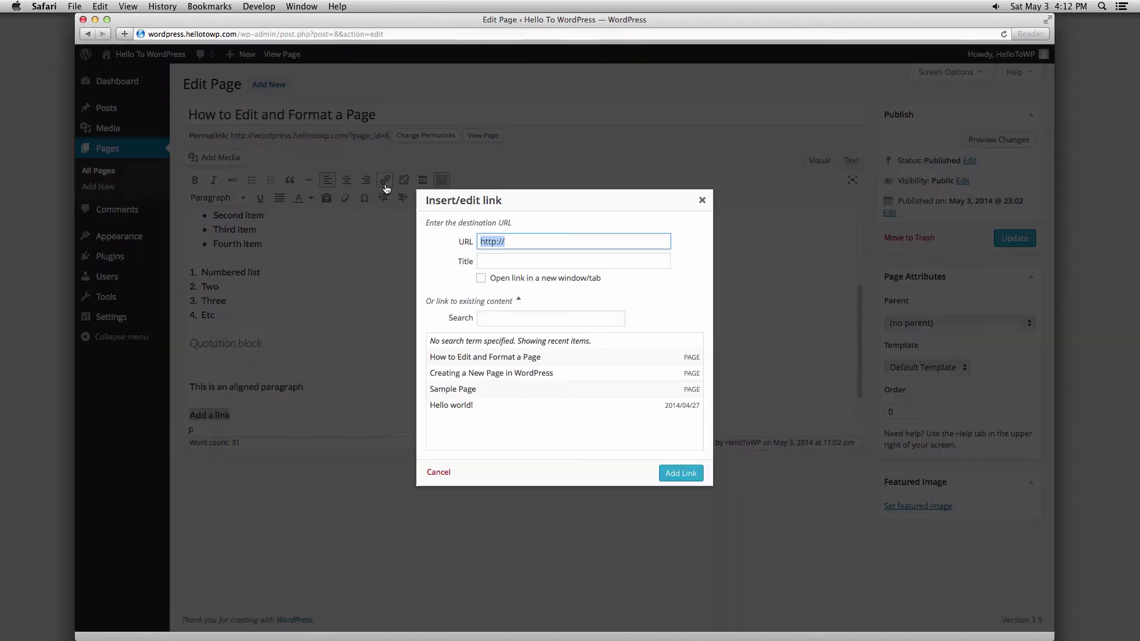
left_click(385, 180)
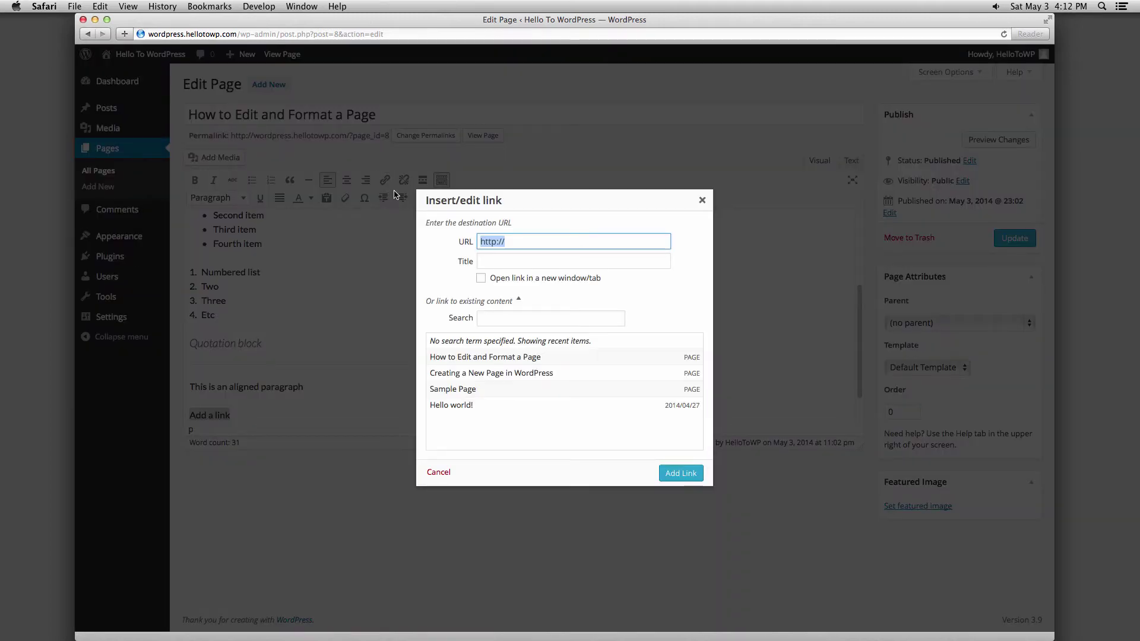
key("Right")
type("hellotowp.com")
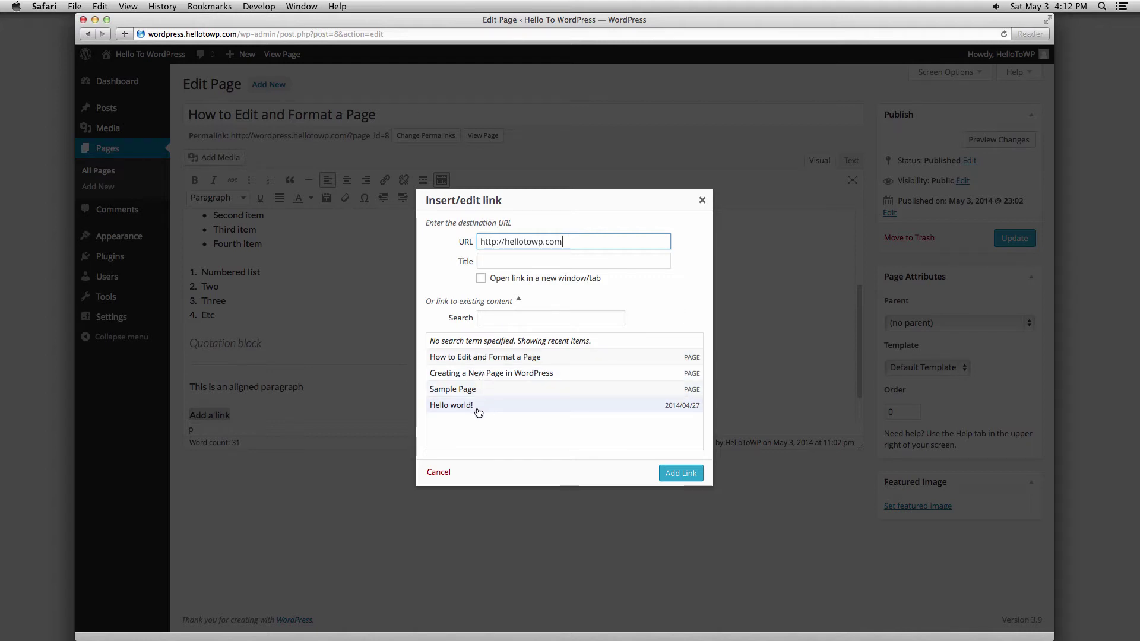
left_click(523, 267)
type("Hel")
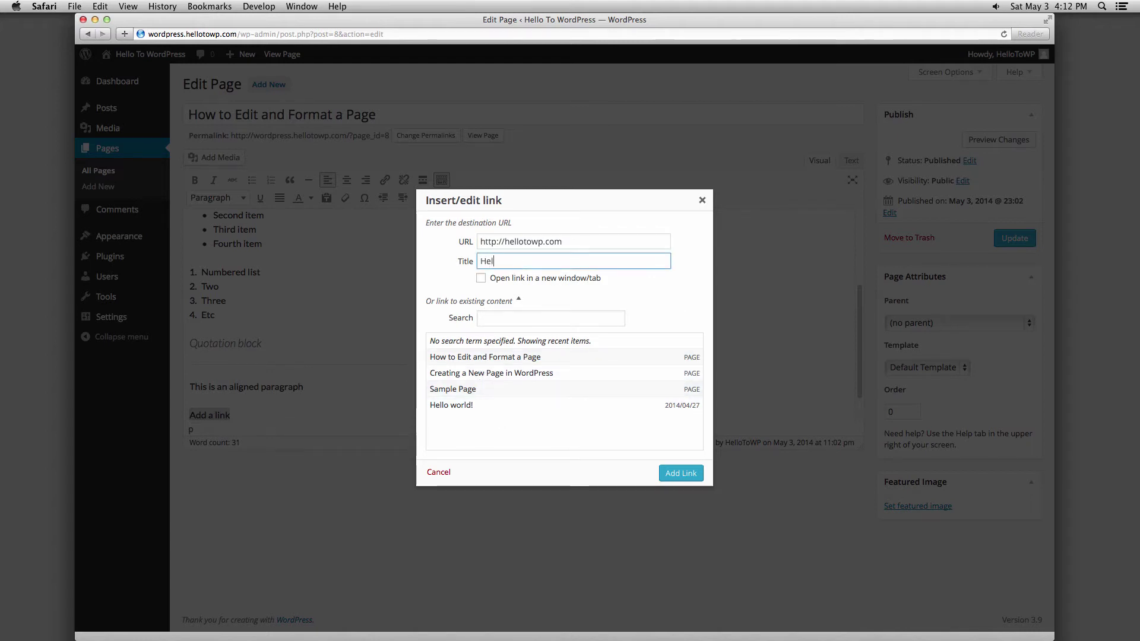
type("loToWP")
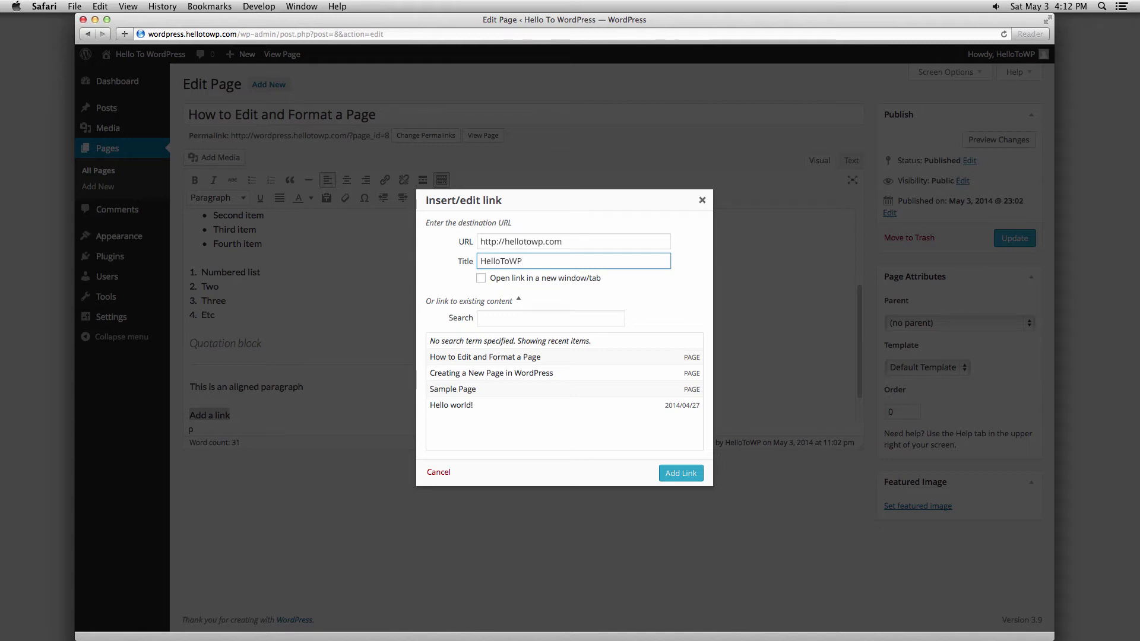
left_click(481, 279)
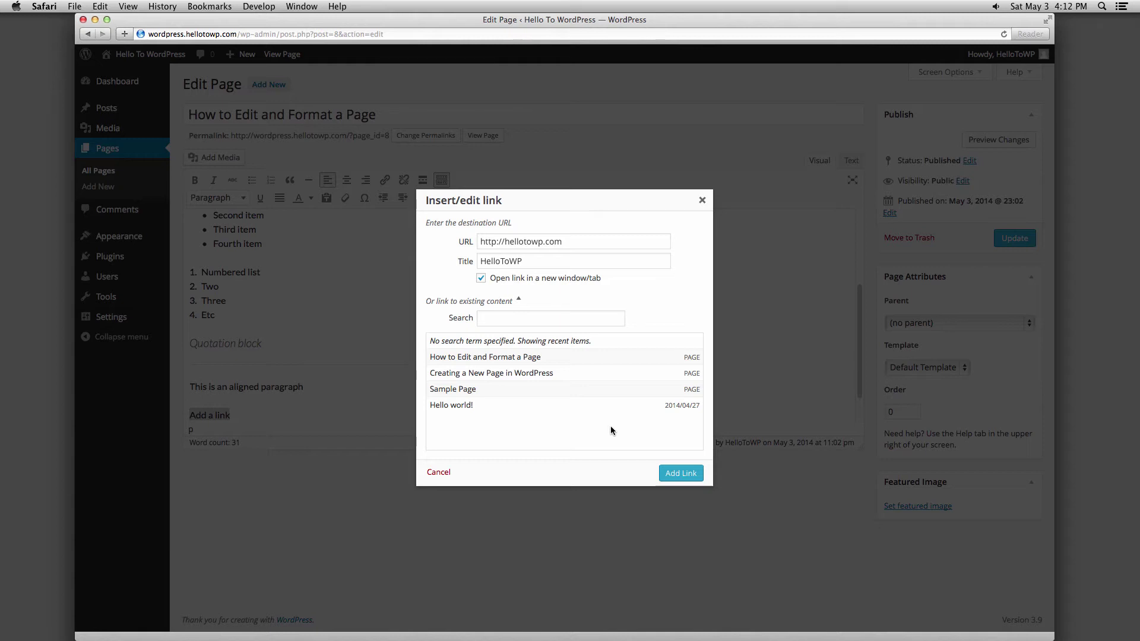
left_click(677, 474)
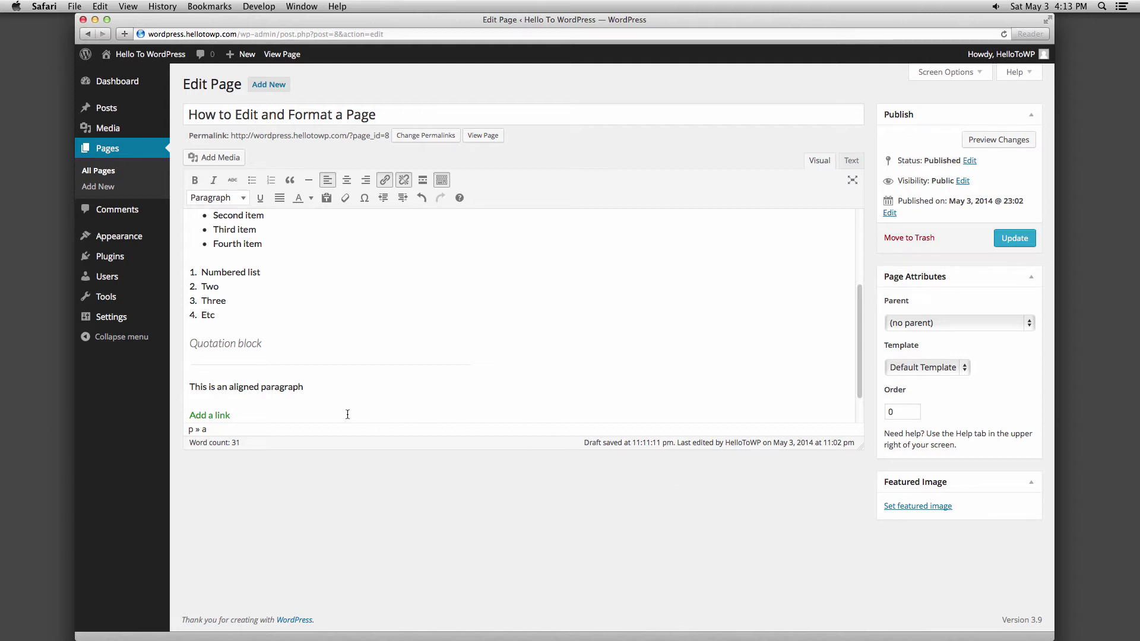
Turn off the link's new-tab option, then remove the link entirely.
left_click(213, 415)
left_click(386, 180)
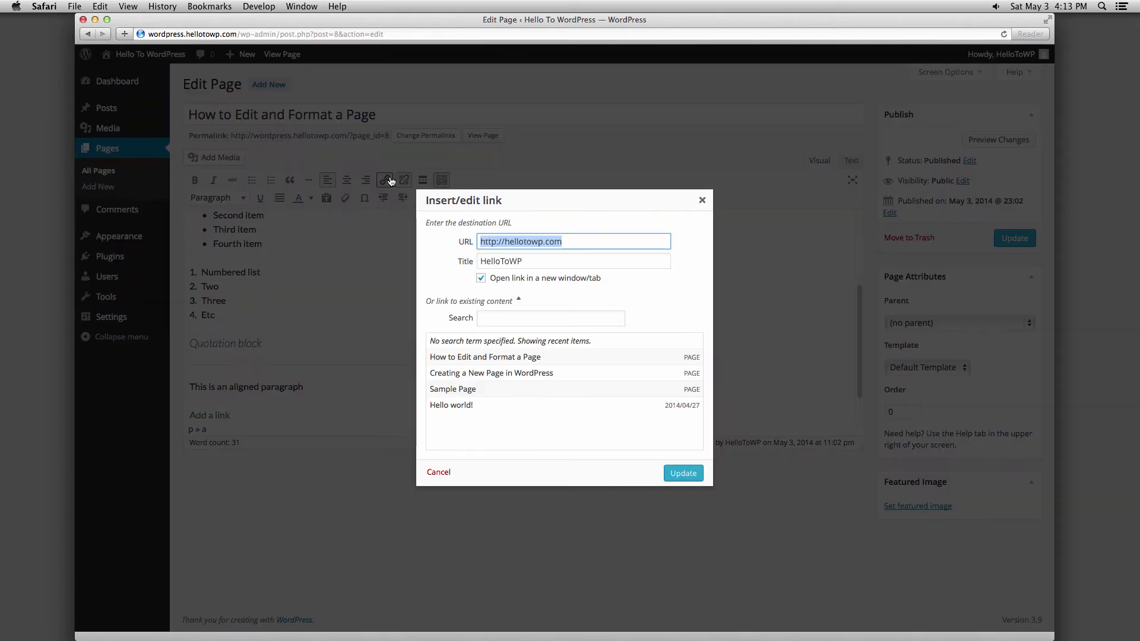
left_click(481, 277)
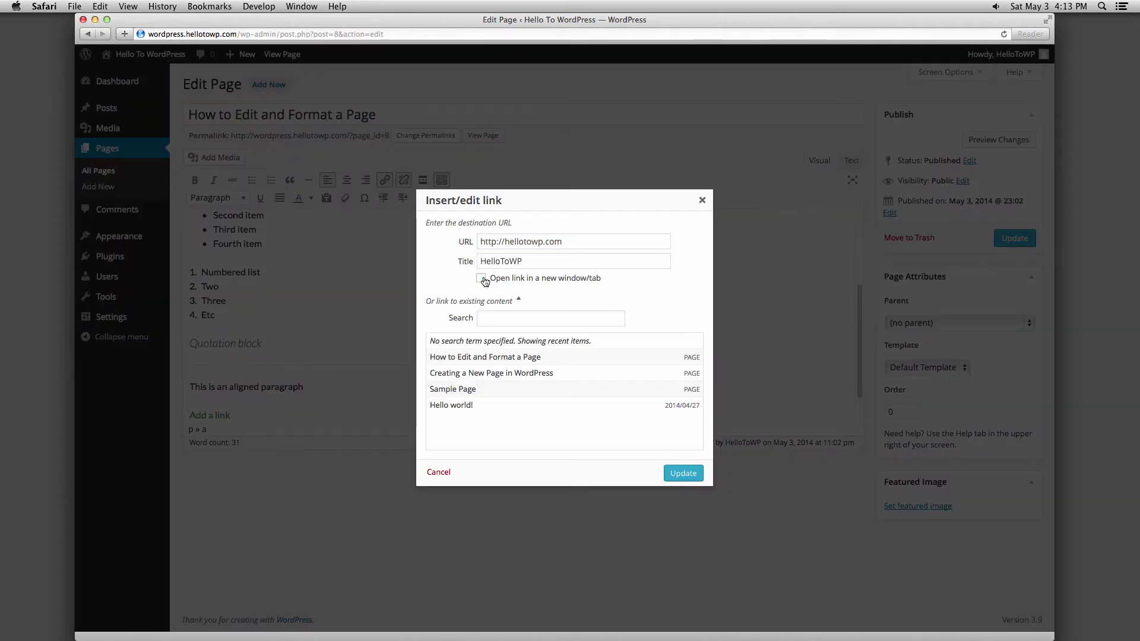
left_click(682, 473)
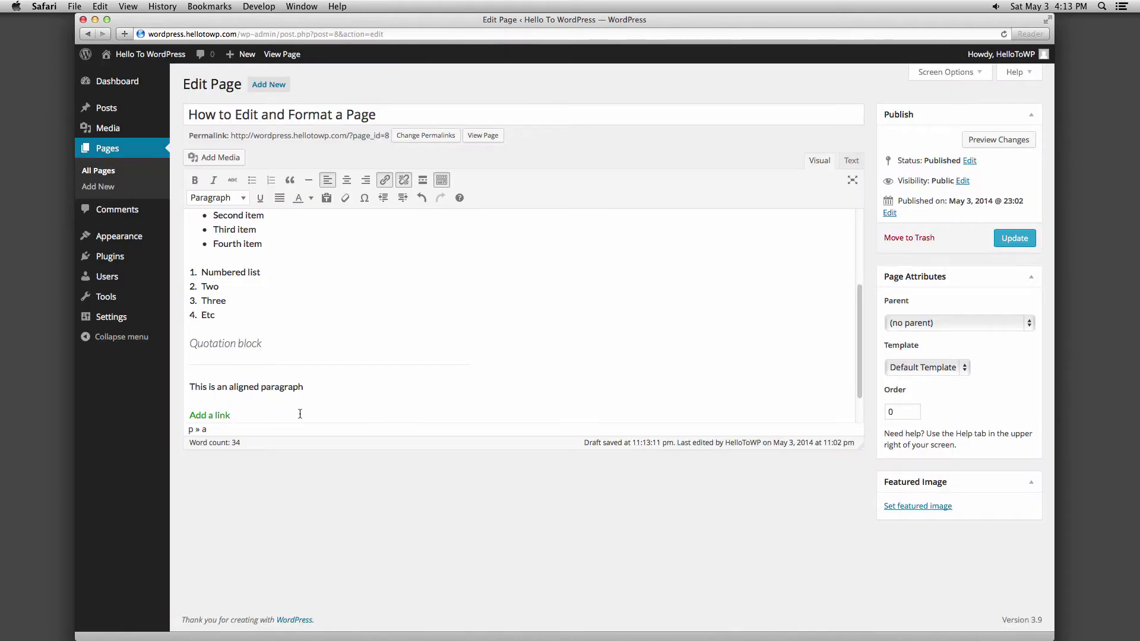
left_click(210, 416)
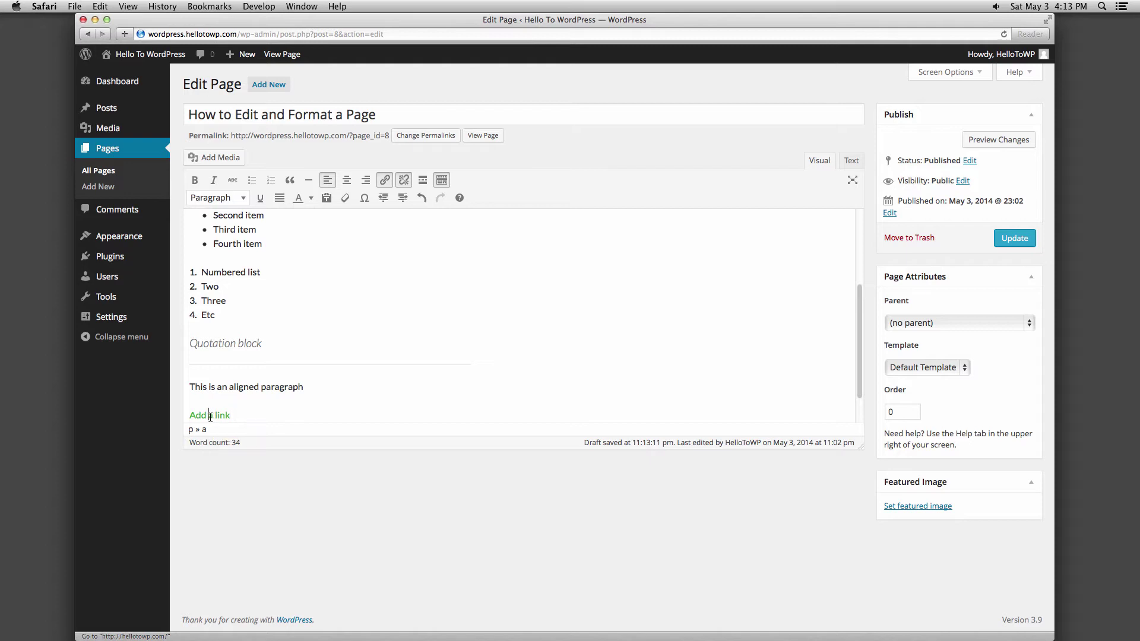
left_click(403, 188)
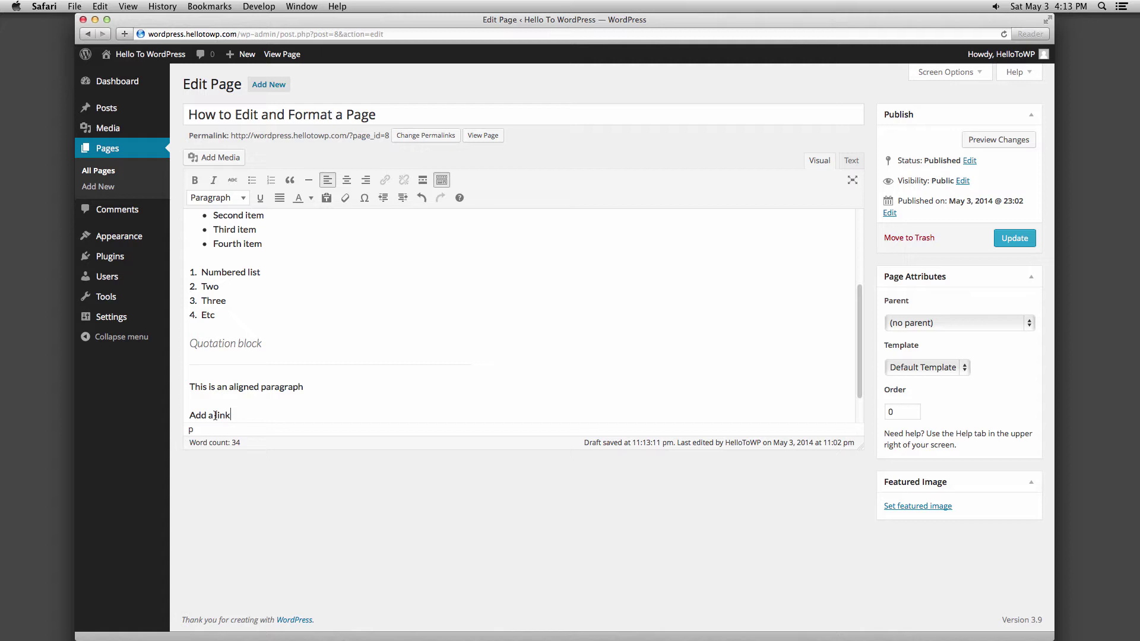
Start an empty line after 'Add a link' and open the Paragraph format dropdown.
left_click(241, 416)
key("Return")
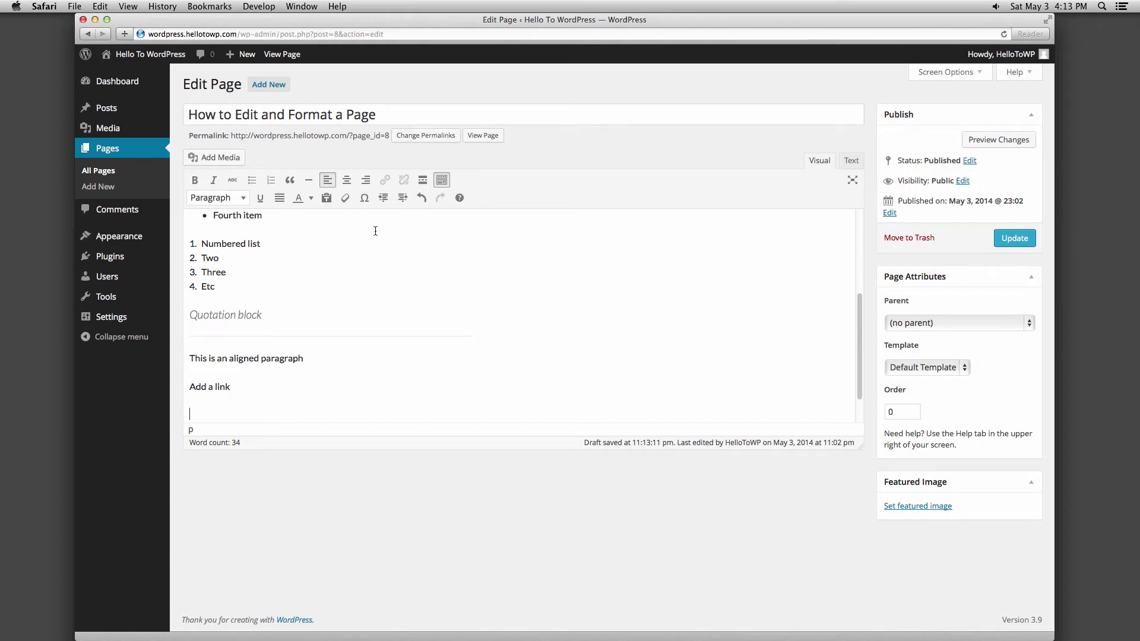
left_click(244, 200)
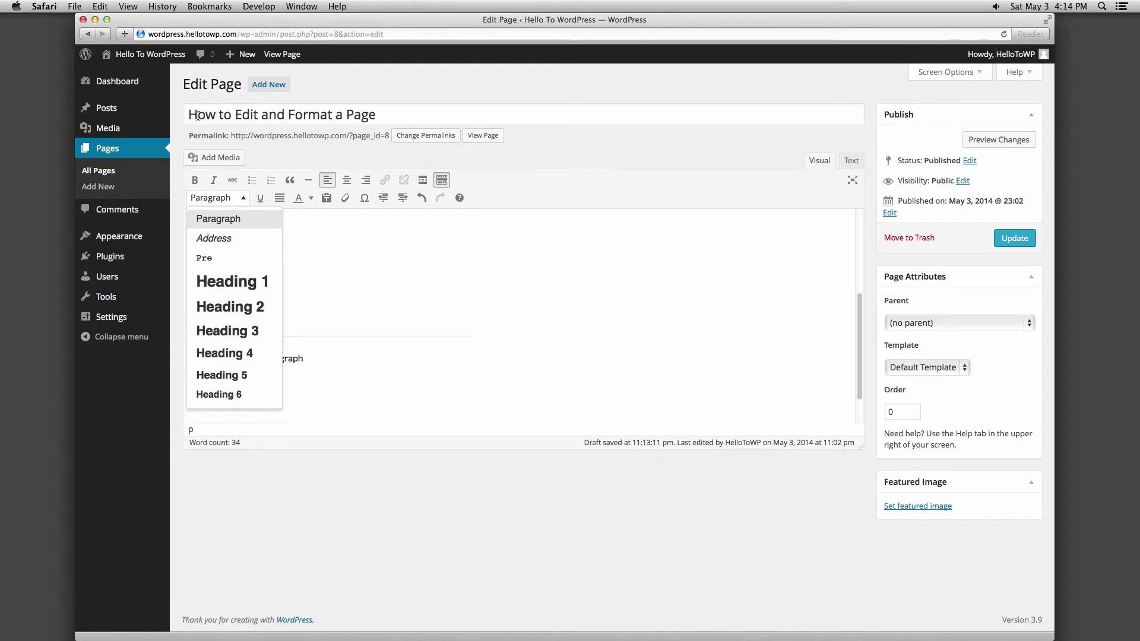
Make the new line a Heading 2 reading 'Subsection H2'.
left_click(237, 313)
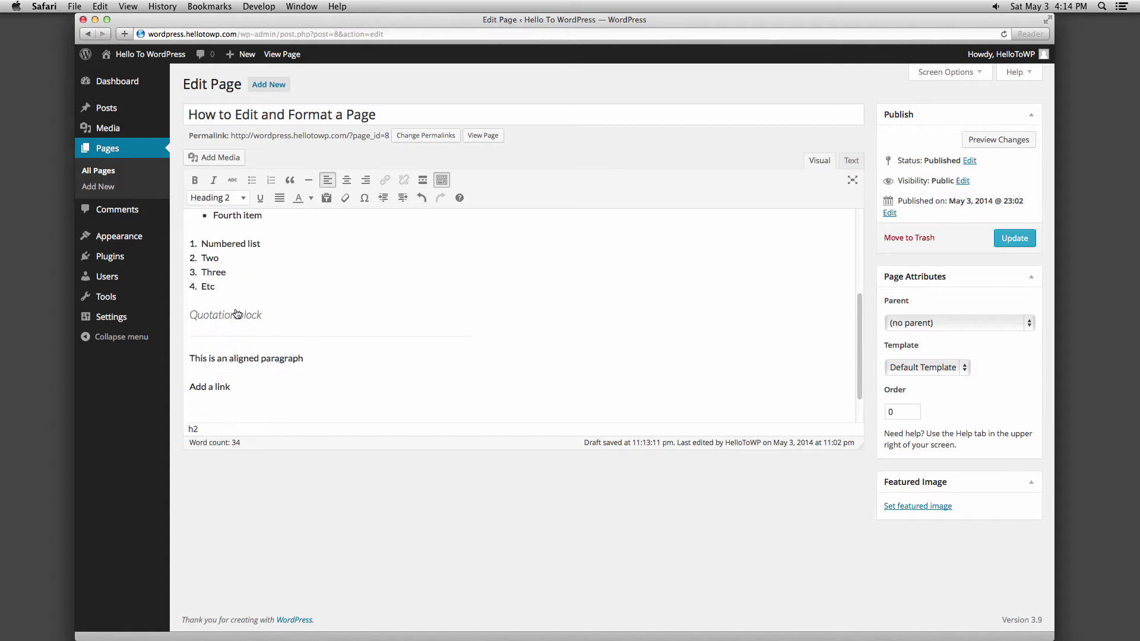
type("Subsection")
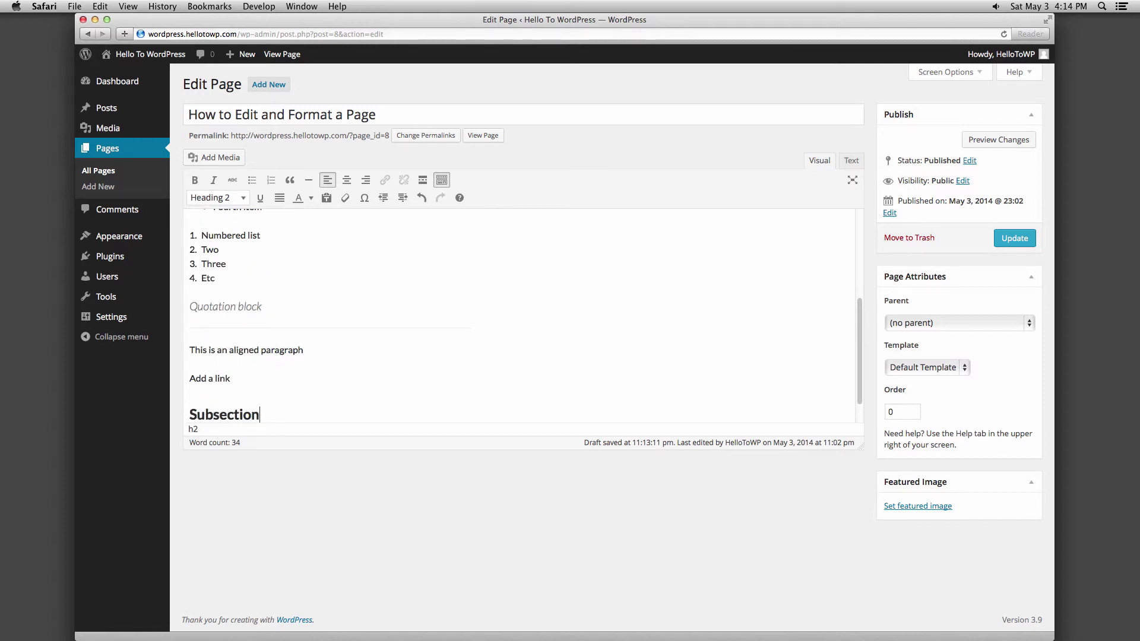
type(" H2")
key("Return")
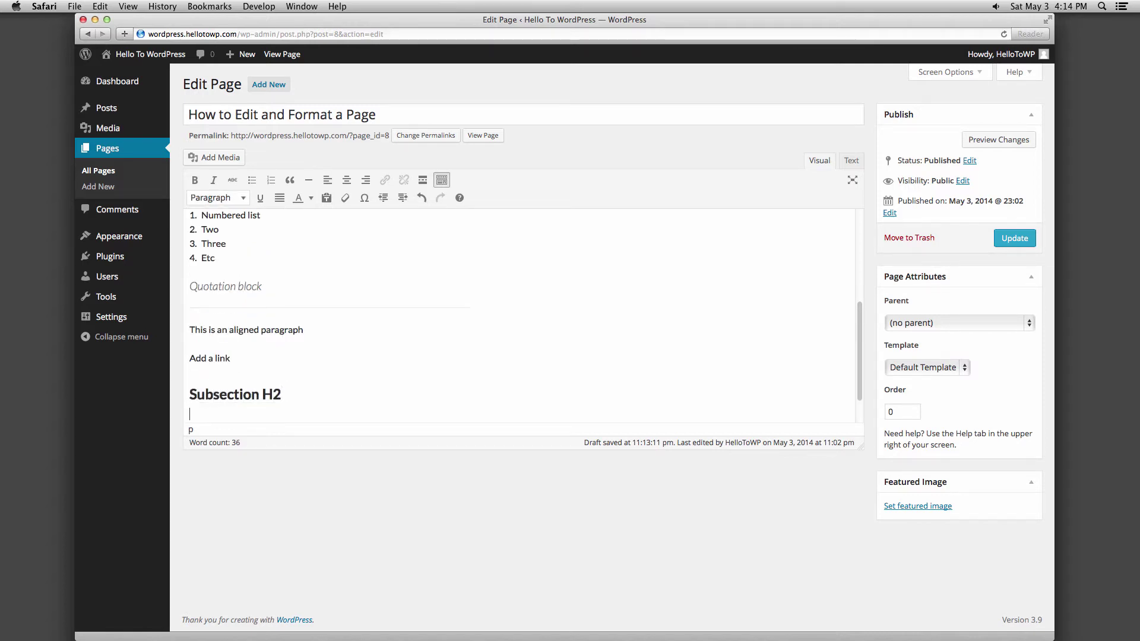
Add 'Breaking up H2 with more subsections' as a Heading 3, then start a new paragraph.
left_click(209, 198)
left_click(247, 328)
type("B")
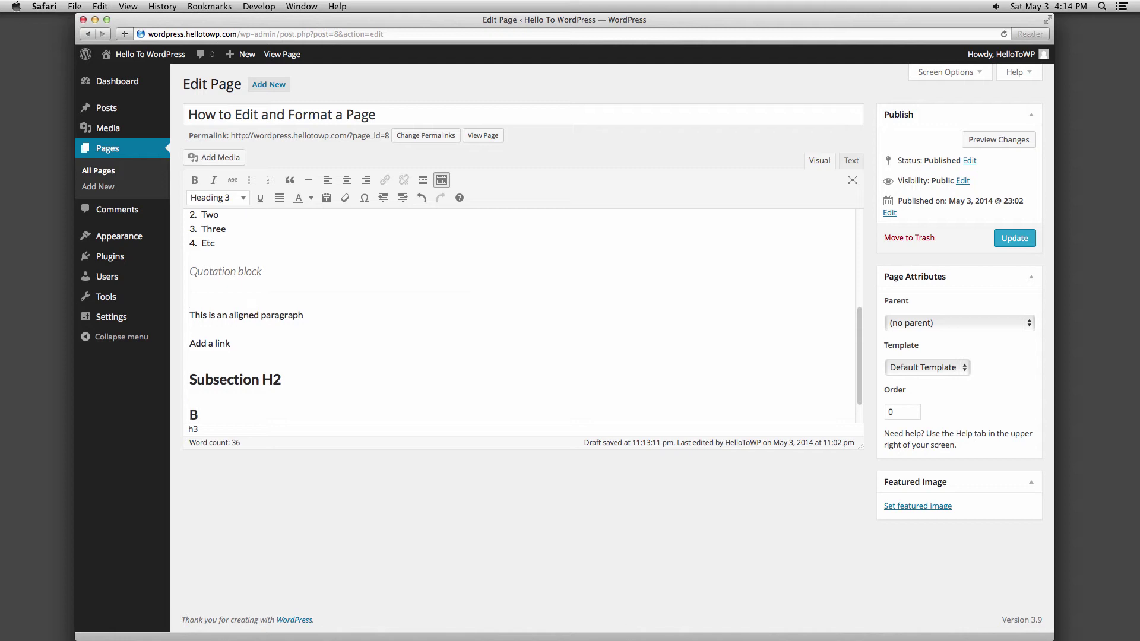
type("reaking up H2 with ")
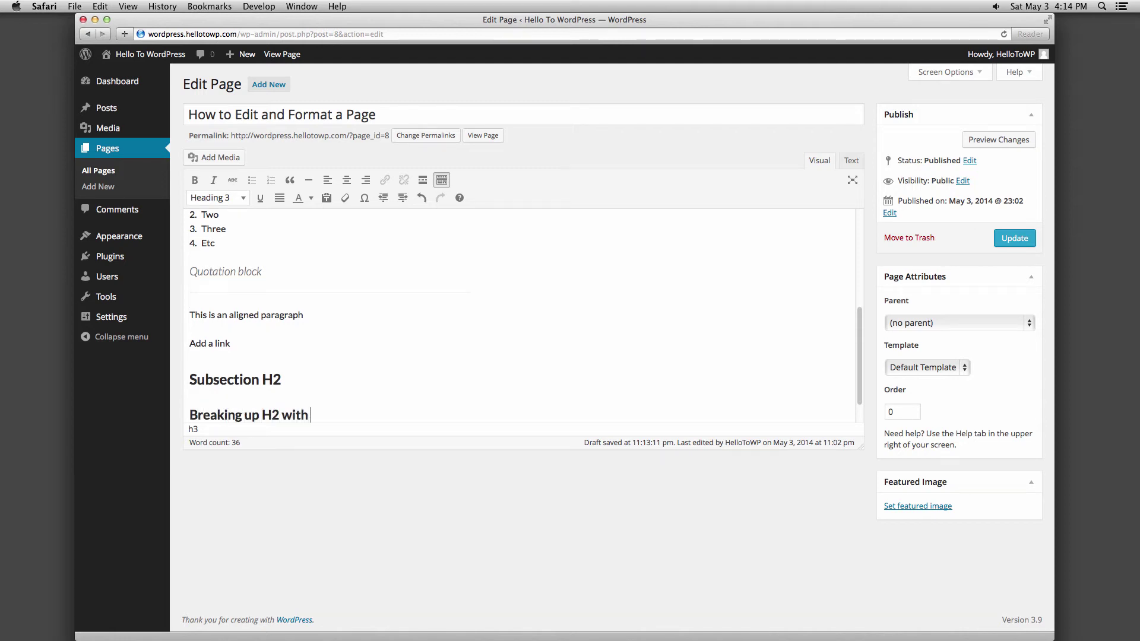
type("more subsections")
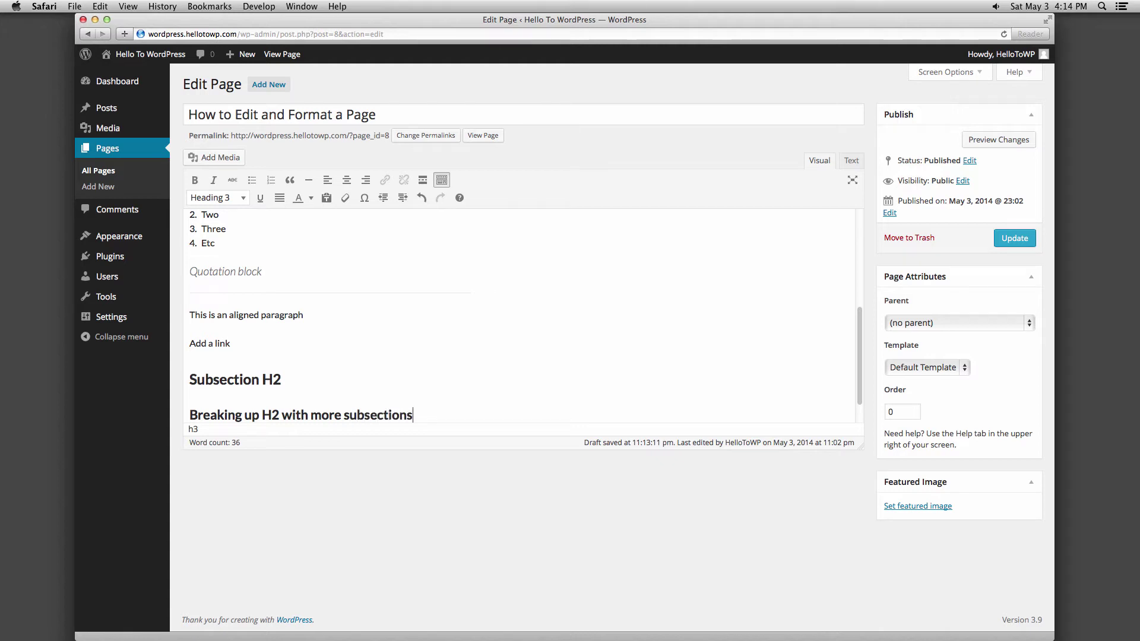
key("Return")
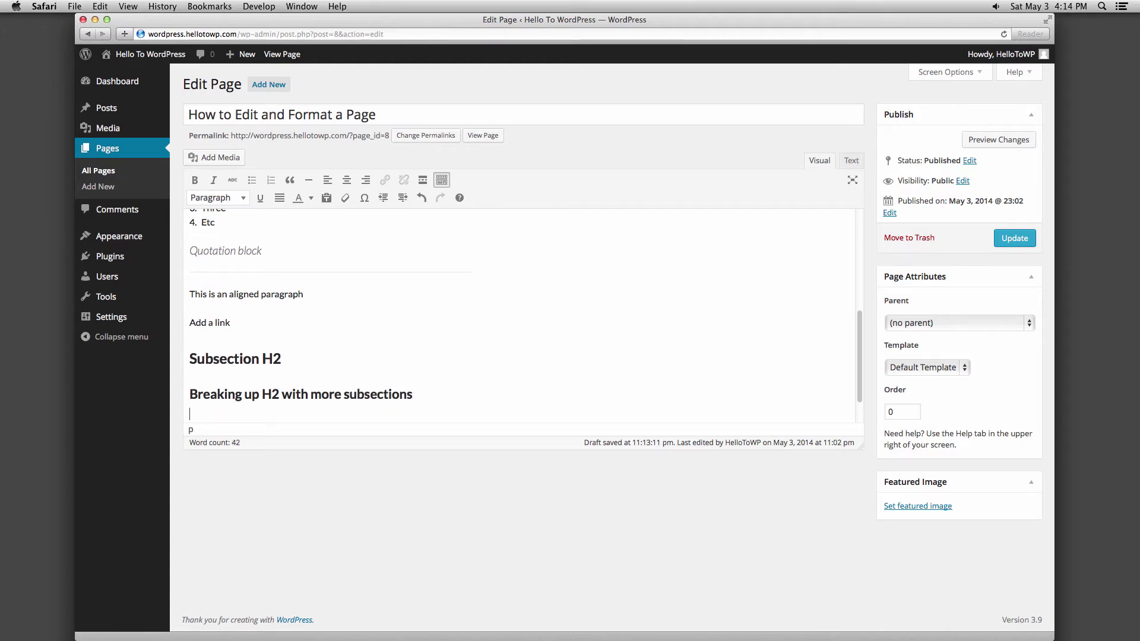
left_click(228, 197)
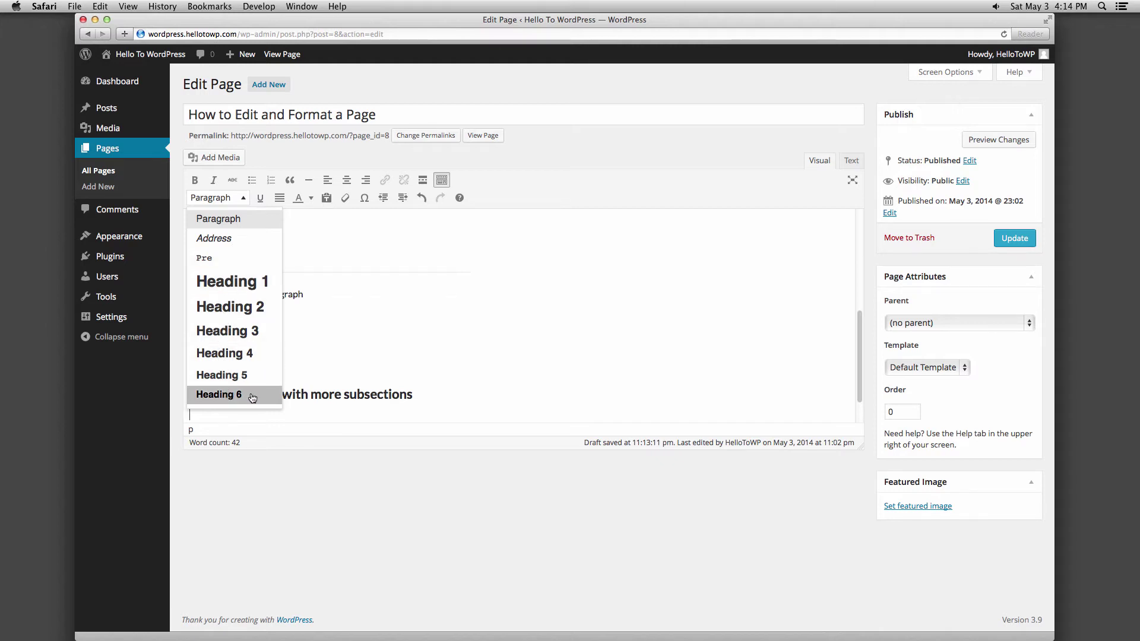
left_click(364, 406)
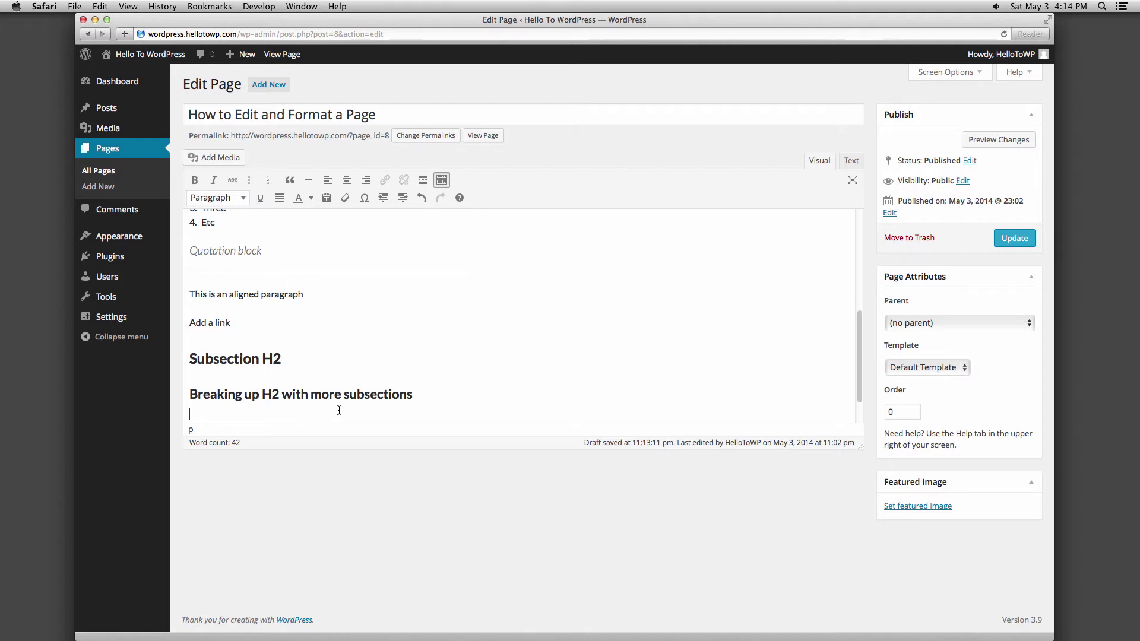
Add an underlined line reading 'Underline'.
type("Underline")
left_click_drag(256, 408, 189, 415)
left_click(260, 198)
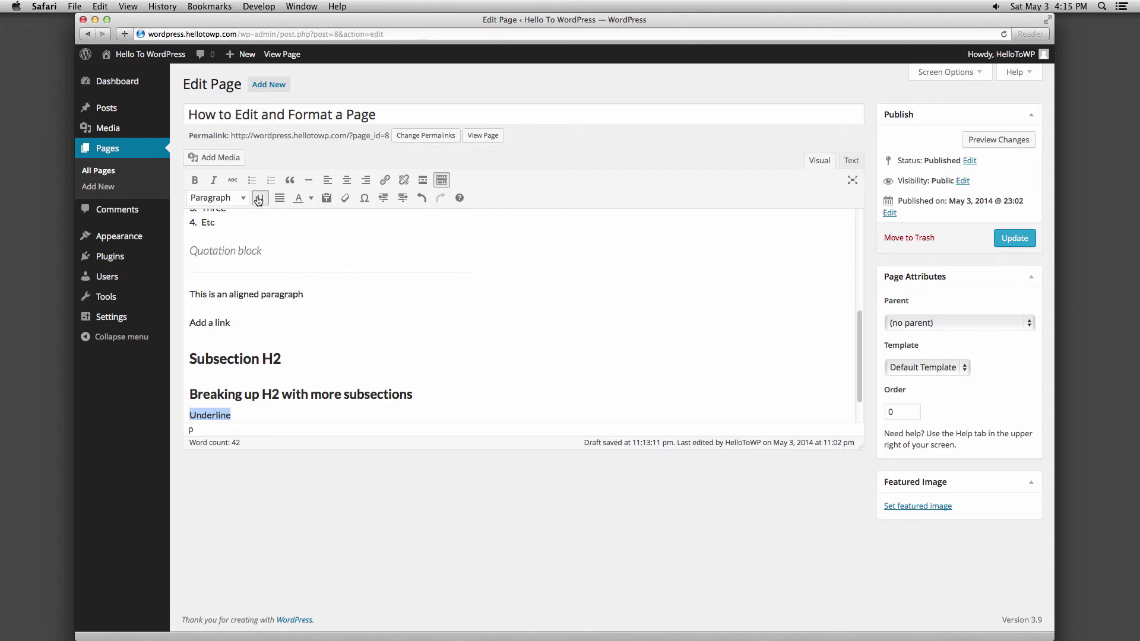
left_click(250, 415)
key("Return")
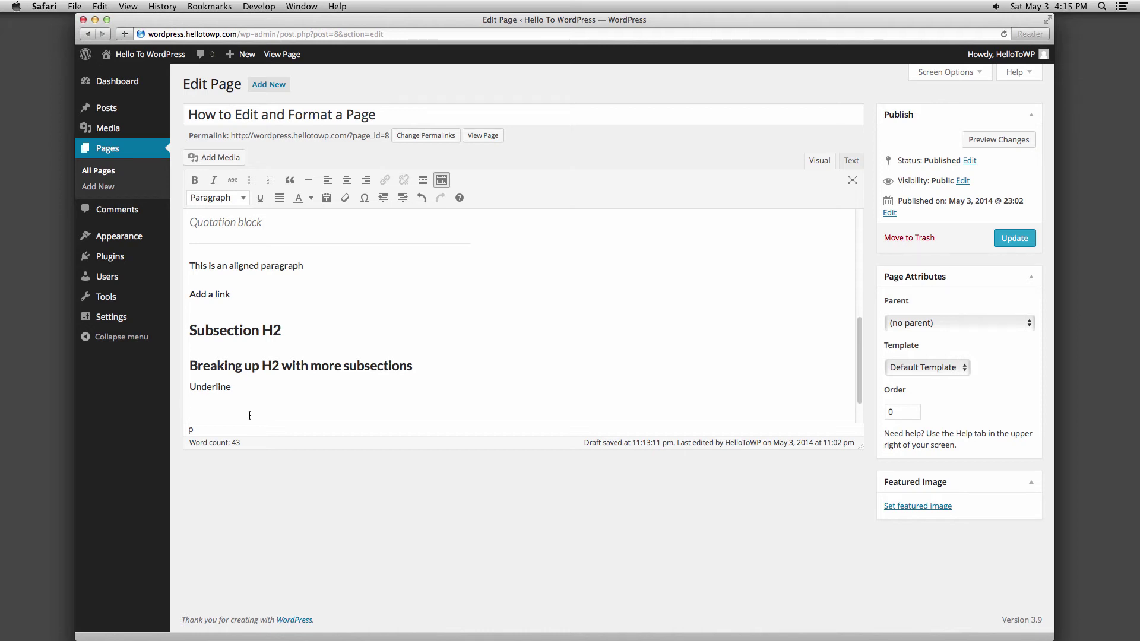
Add a justified sample paragraph about justify, then a line 'How about some colors?'.
type("Justify a para")
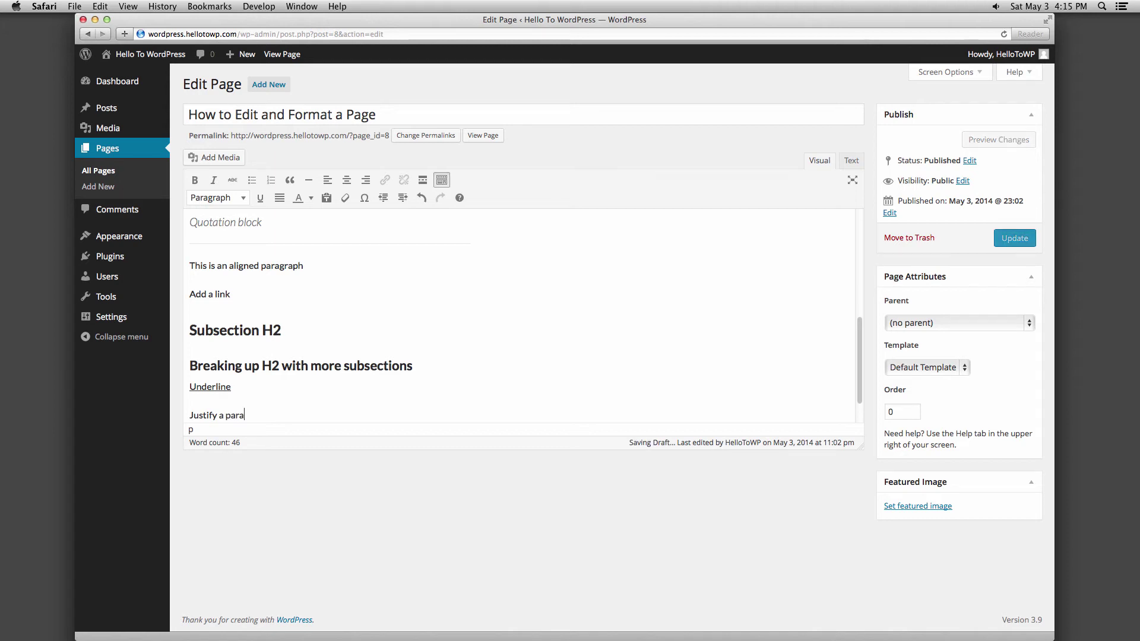
type("graph. ")
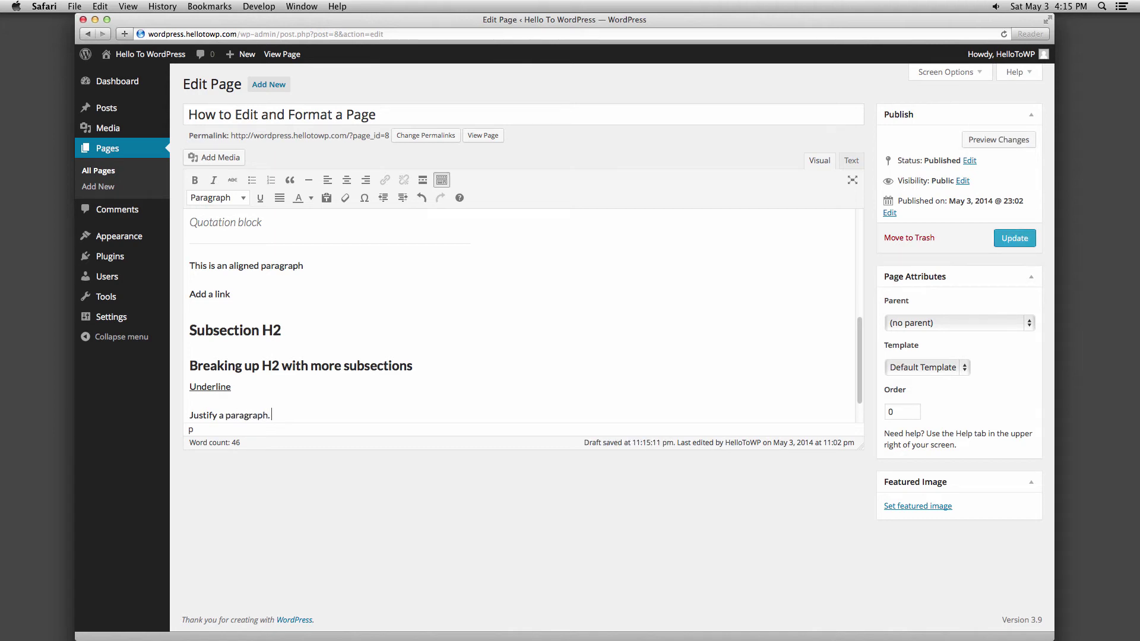
type("Typing a sentence to give you a better ide")
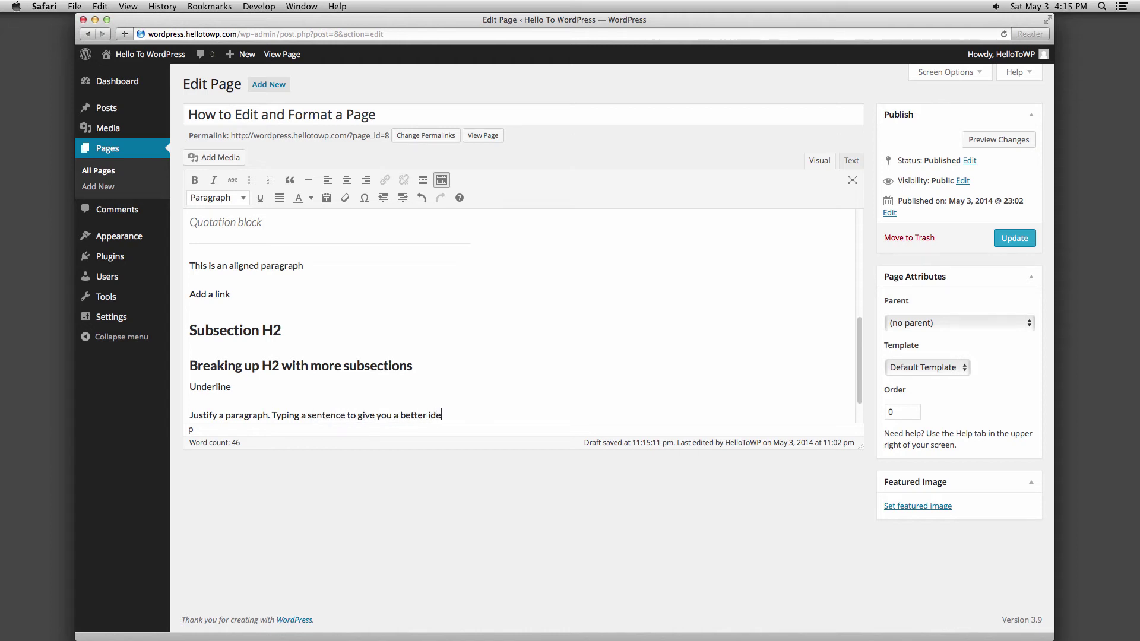
type("a of how ")
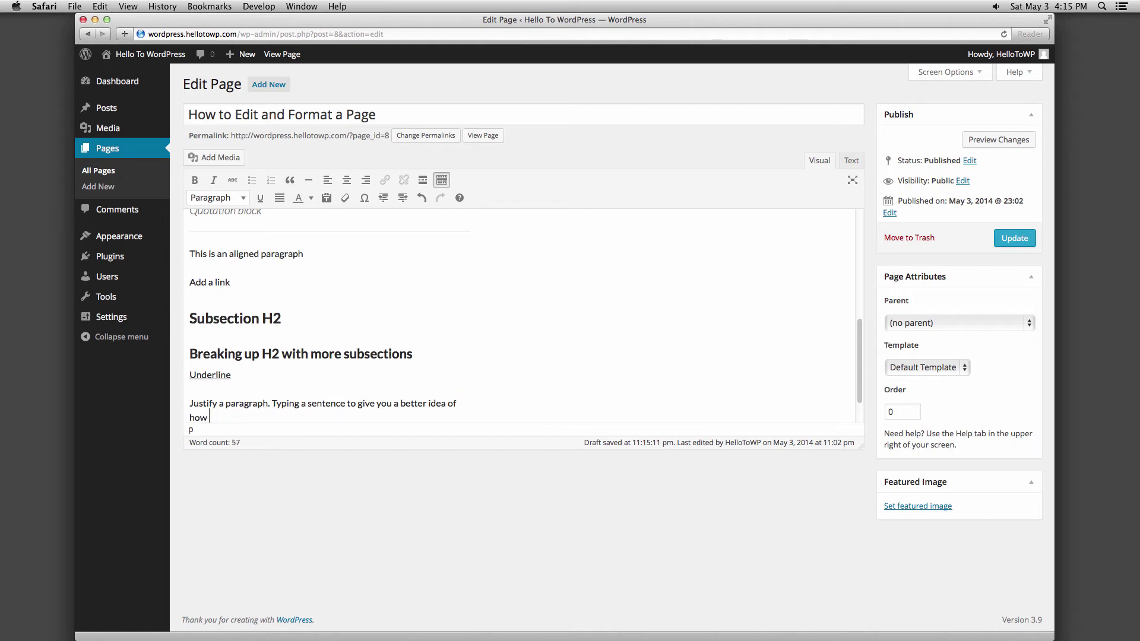
type("justify will change your display.")
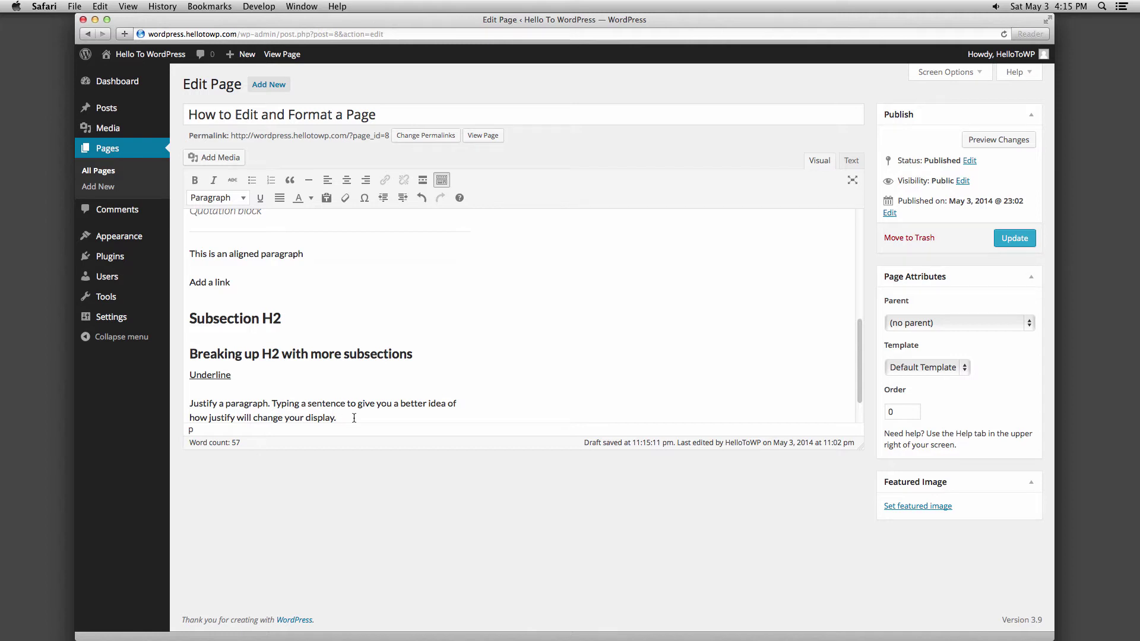
left_click_drag(350, 418, 190, 405)
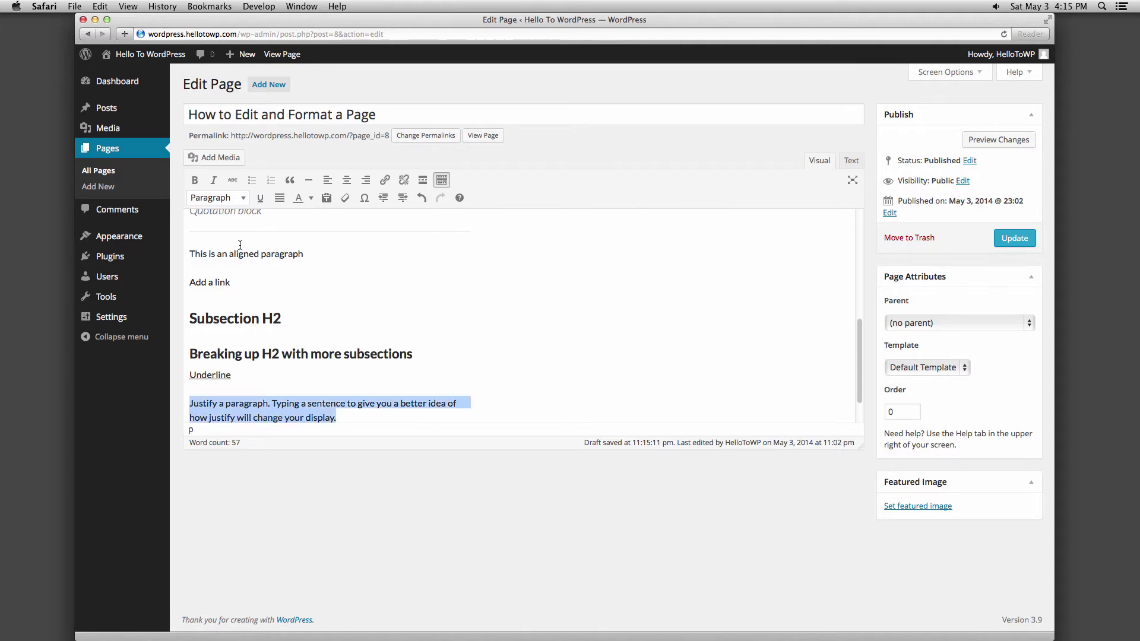
left_click(280, 200)
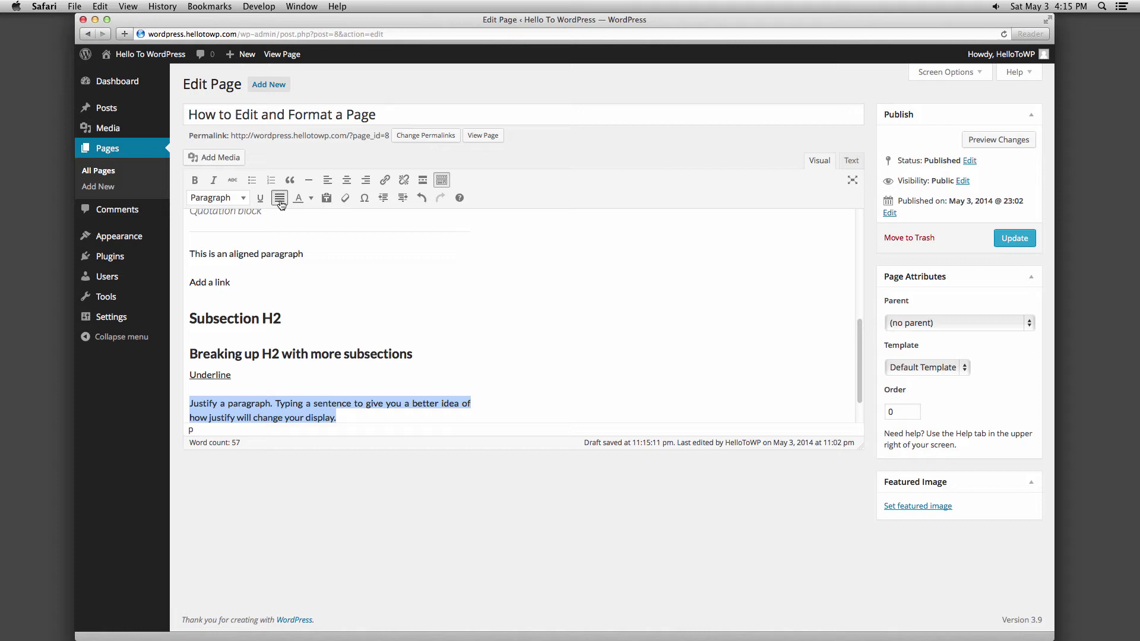
left_click(350, 420)
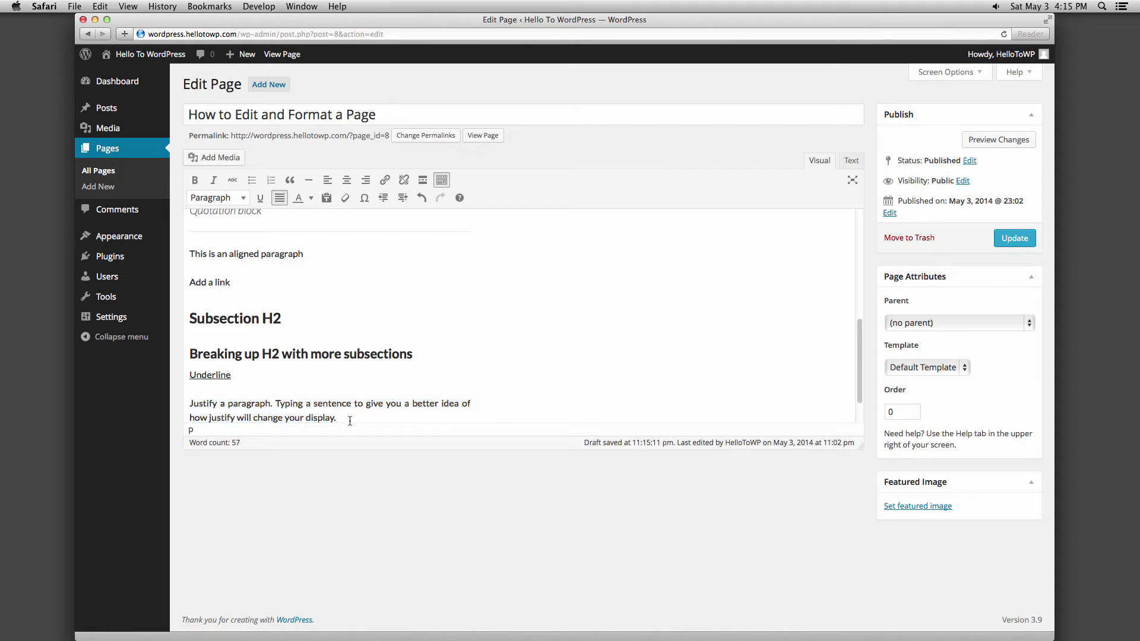
key("Return")
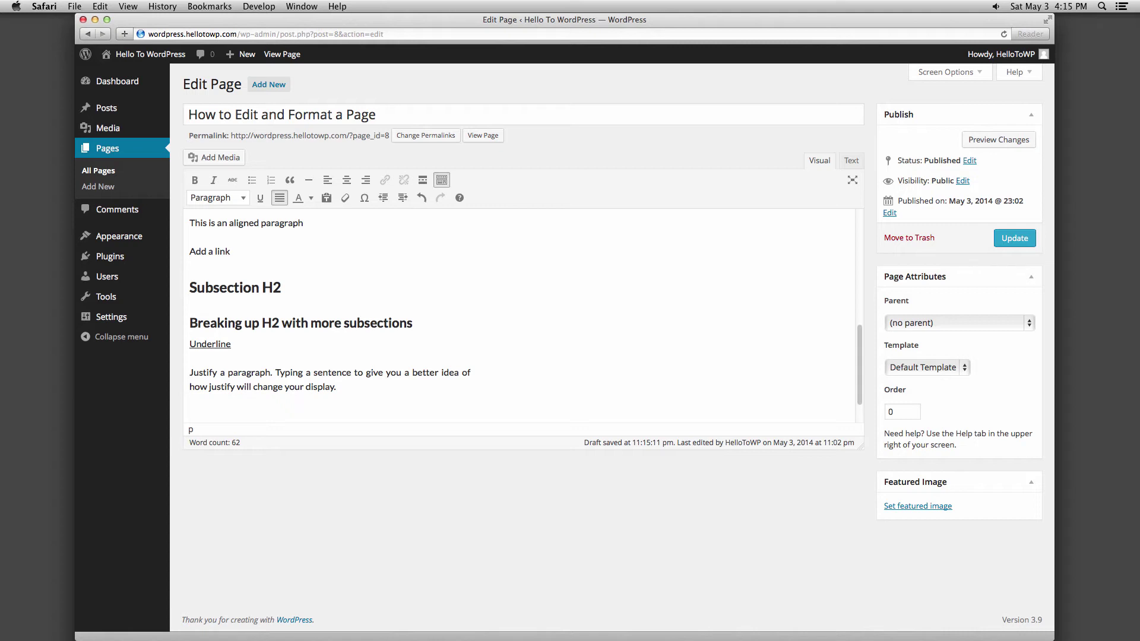
type("How about some colors?")
Colour the word 'colors' blue and start a new paragraph below.
double_click(274, 415)
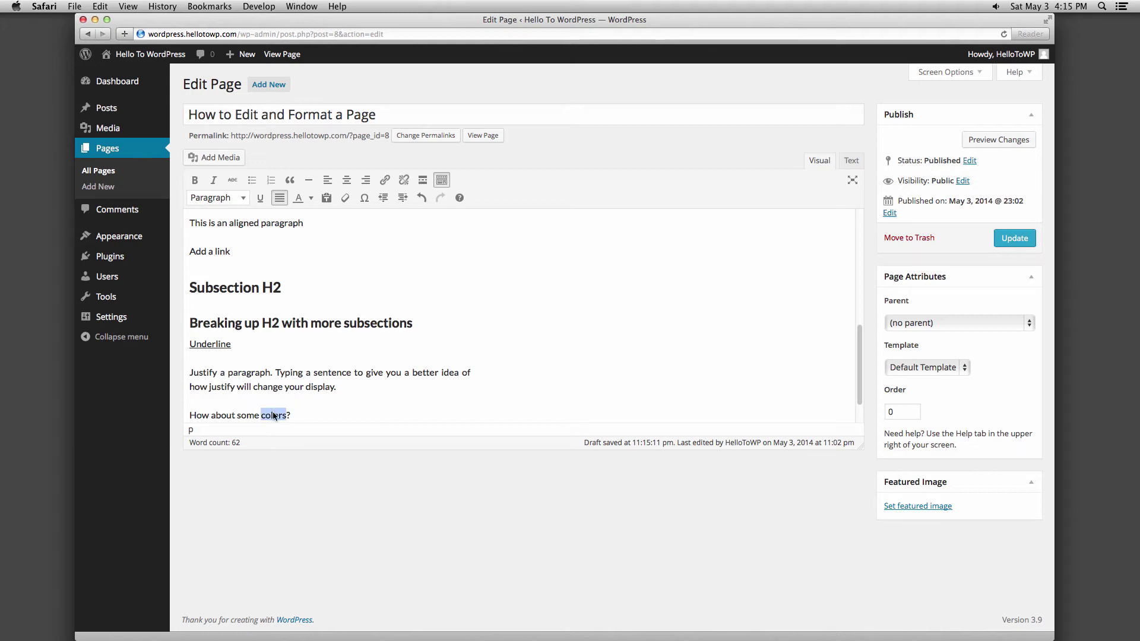
left_click(311, 207)
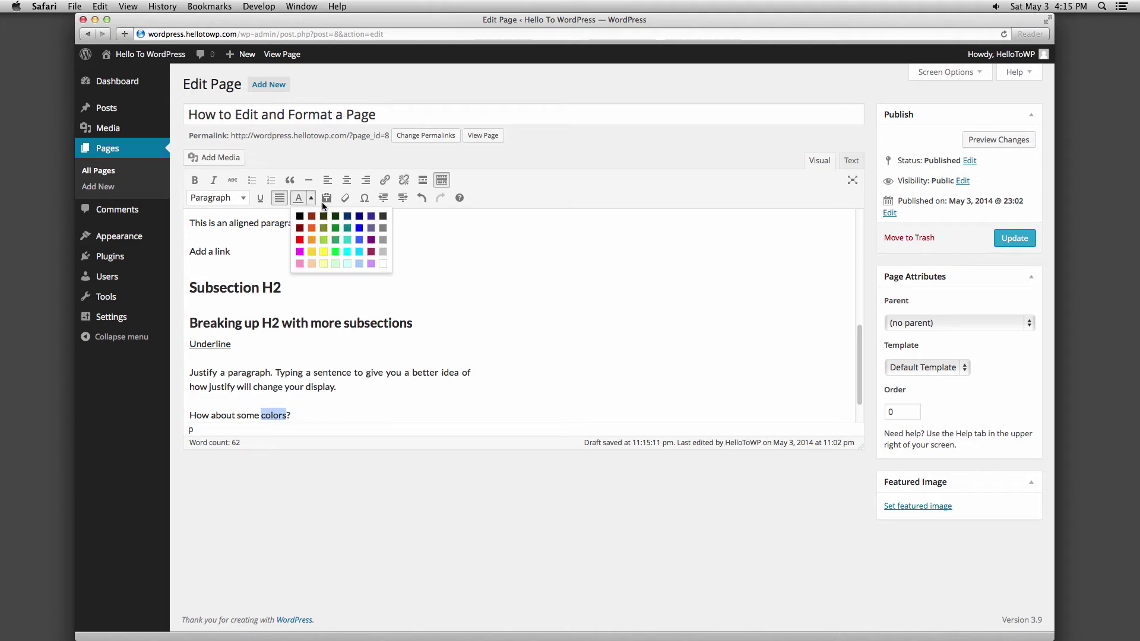
left_click(362, 234)
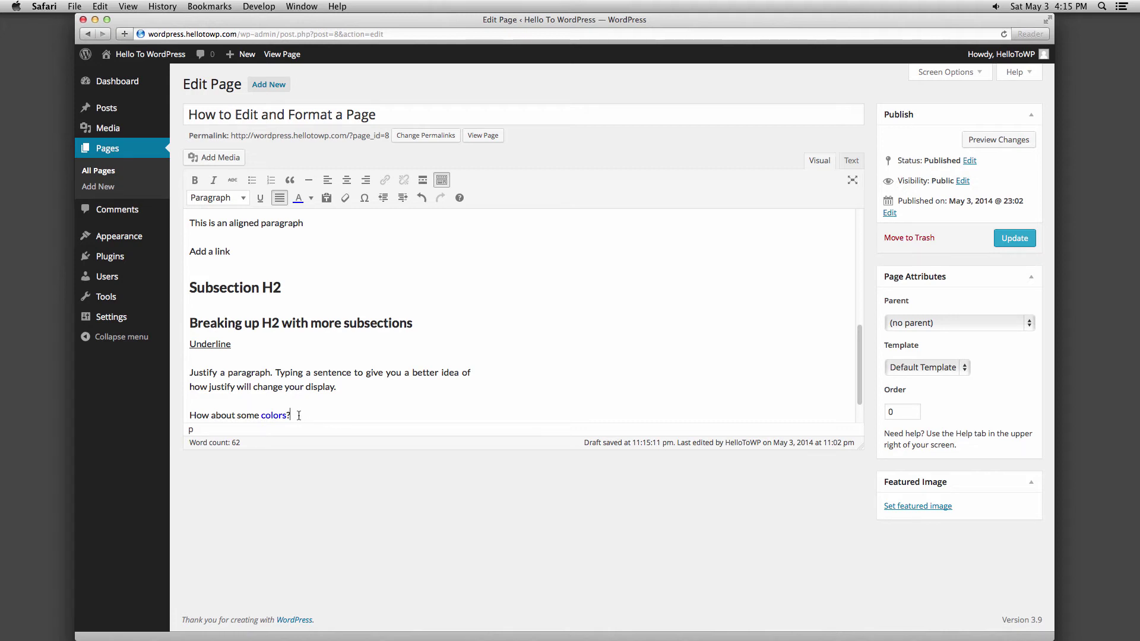
key("Return")
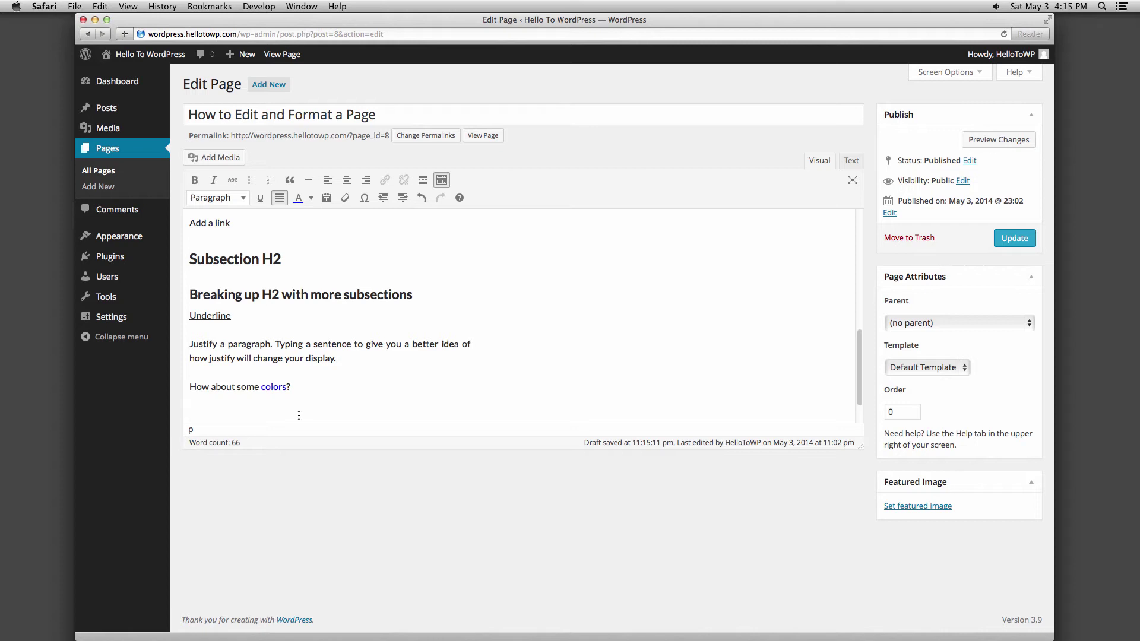
Turn on Paste as text and clear all formatting from 'How about some colors?'.
left_click(326, 199)
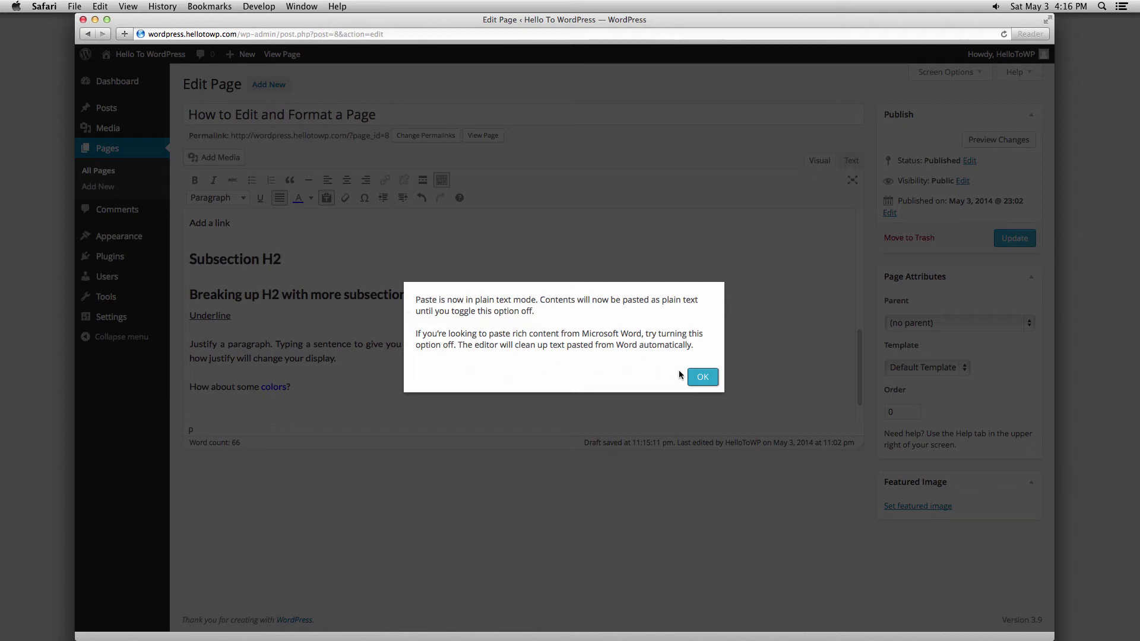
left_click(695, 376)
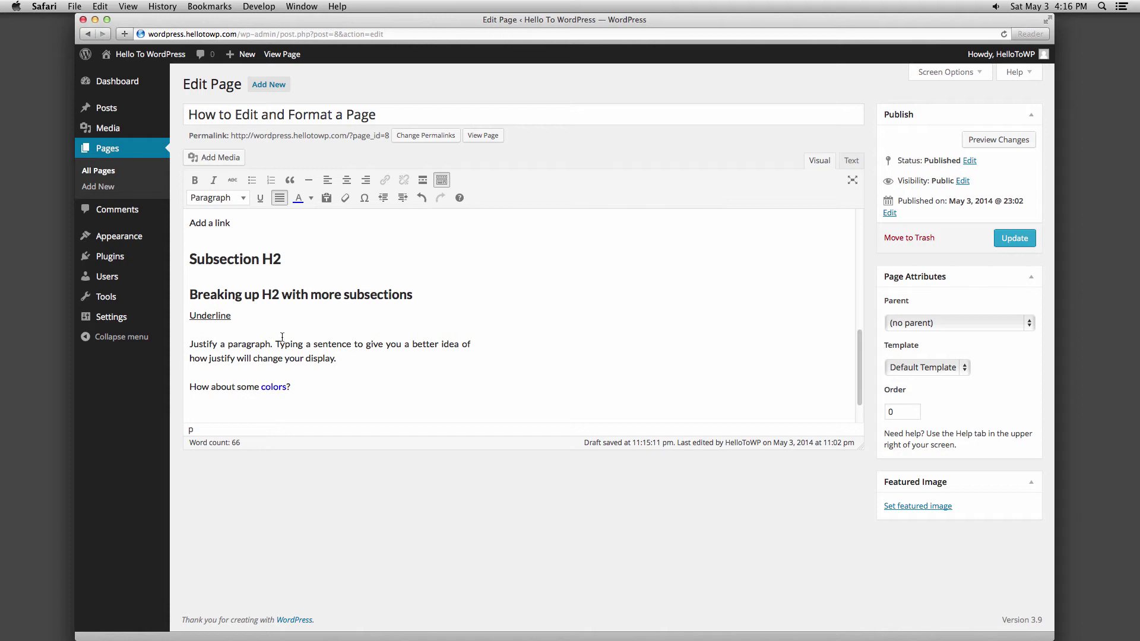
left_click(348, 205)
left_click_drag(307, 385, 187, 387)
left_click(345, 202)
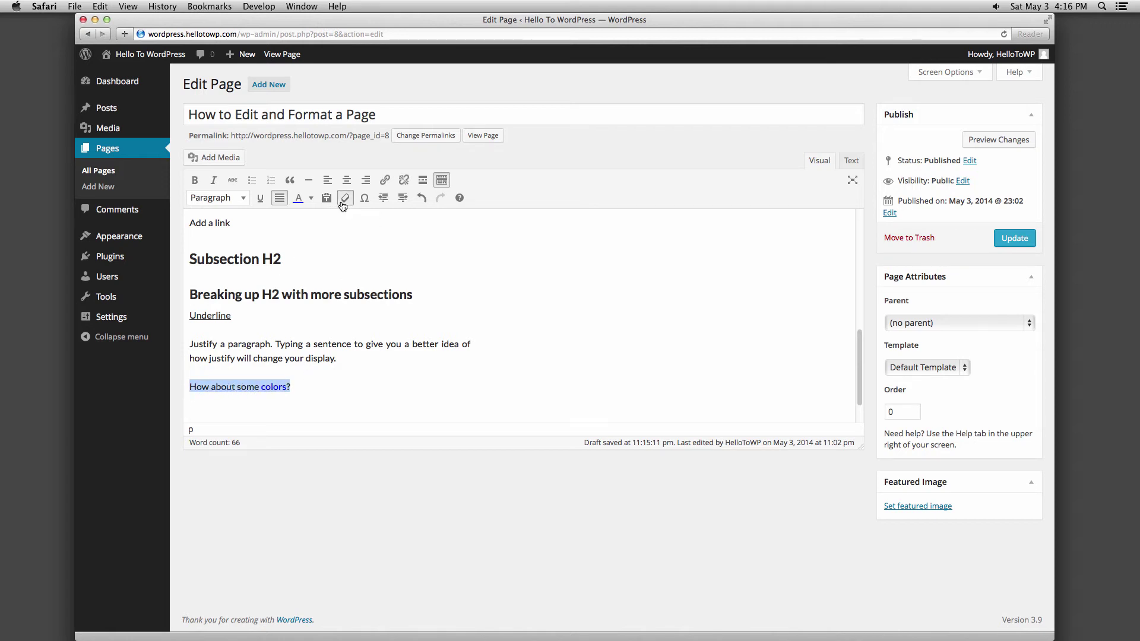
left_click(216, 409)
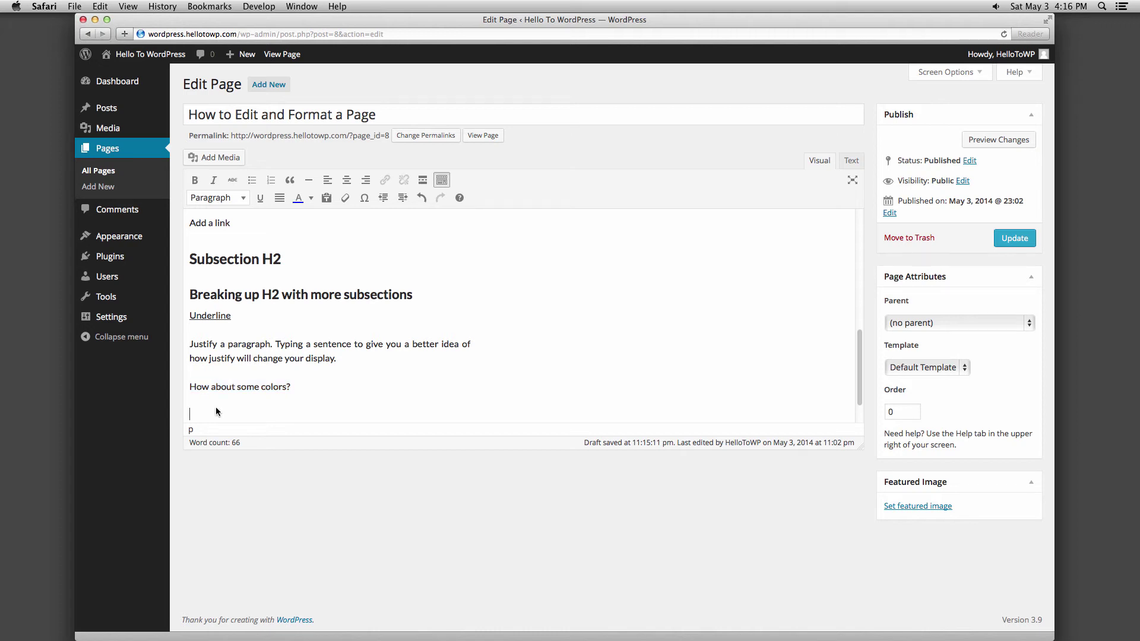
Insert a © copyright symbol on the empty line below 'How about some colors?'.
left_click(365, 198)
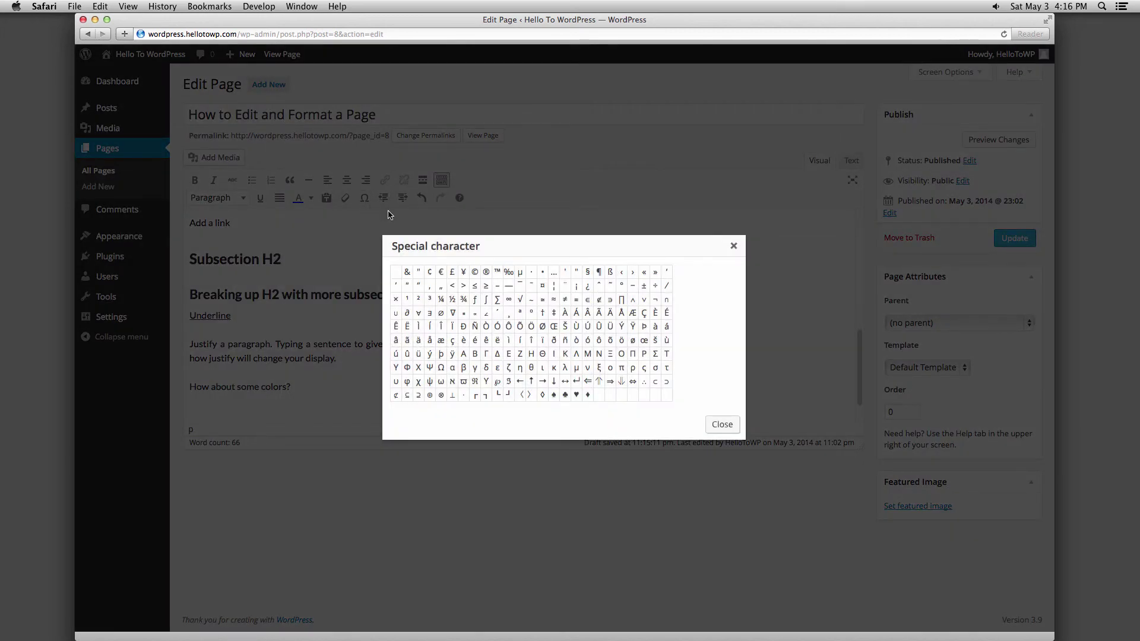
left_click(475, 272)
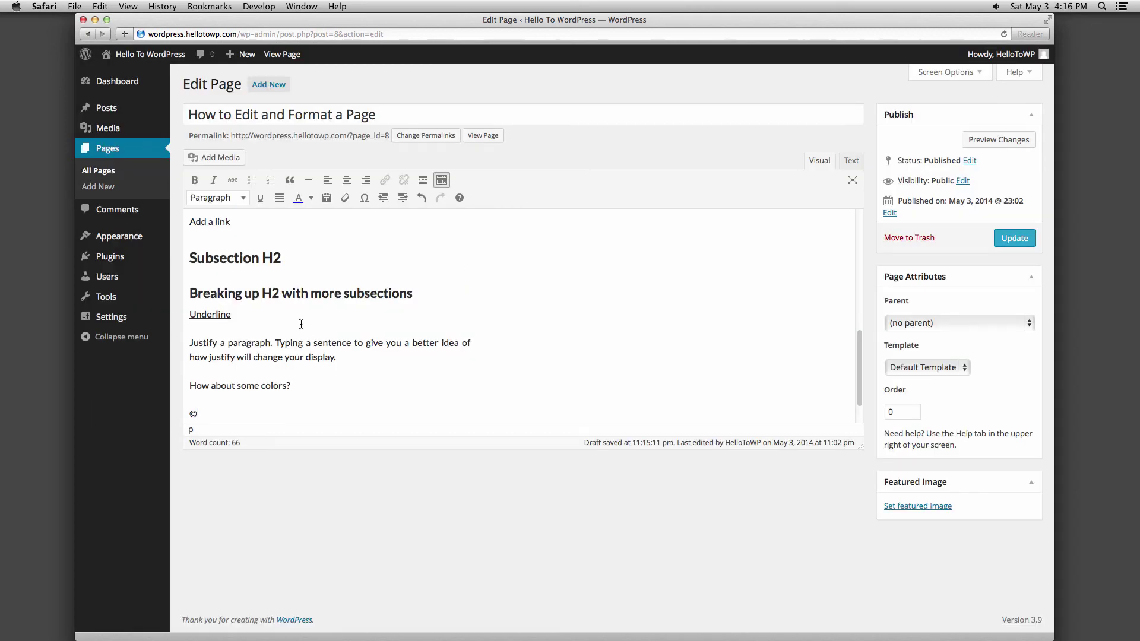
Add a → arrow after the ©, then an indented paragraph reading 'Indenting text'.
left_click(365, 203)
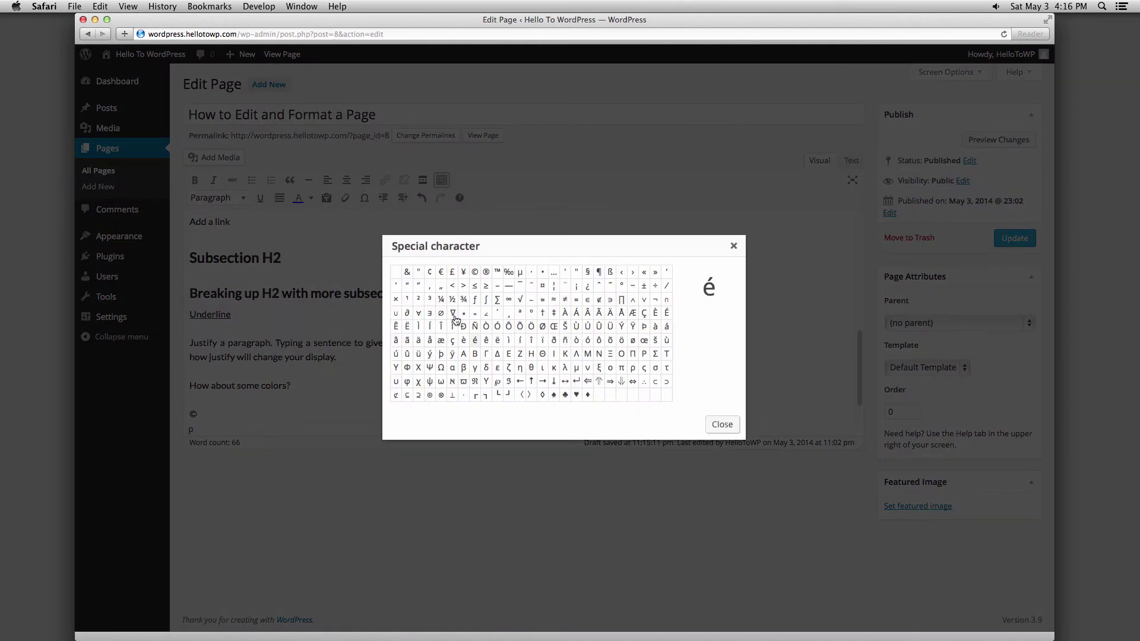
left_click(542, 381)
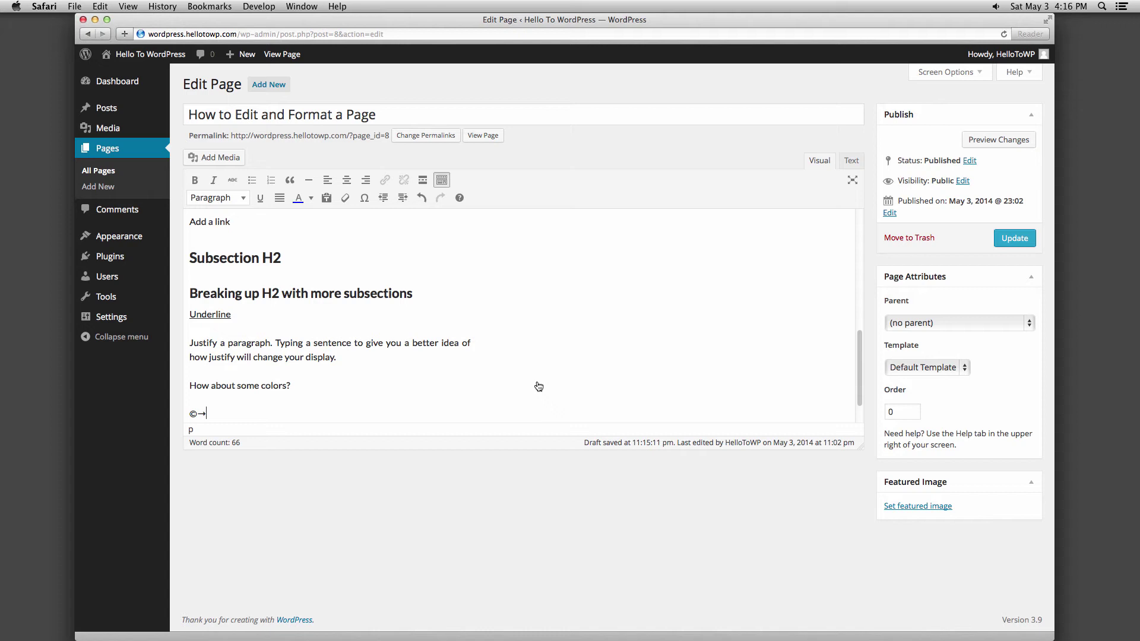
key("Return")
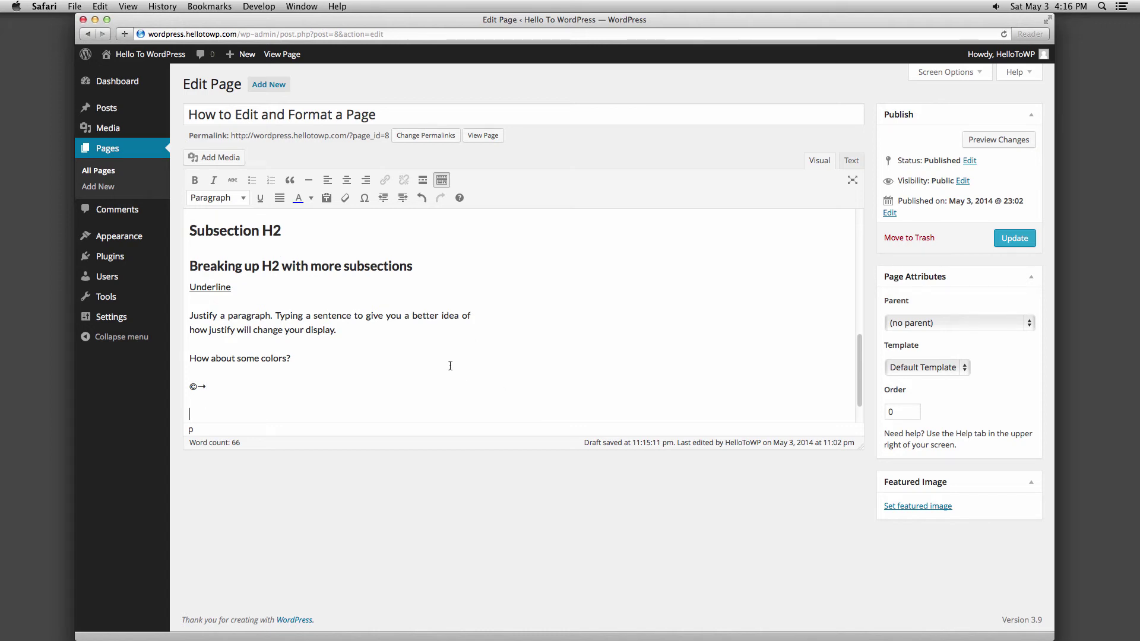
type("Indenting text")
left_click(400, 200)
left_click(383, 198)
Type an unindented test line 'We're almost done' below it, then undo it, leaving an empty line.
key("Return")
key("Return")
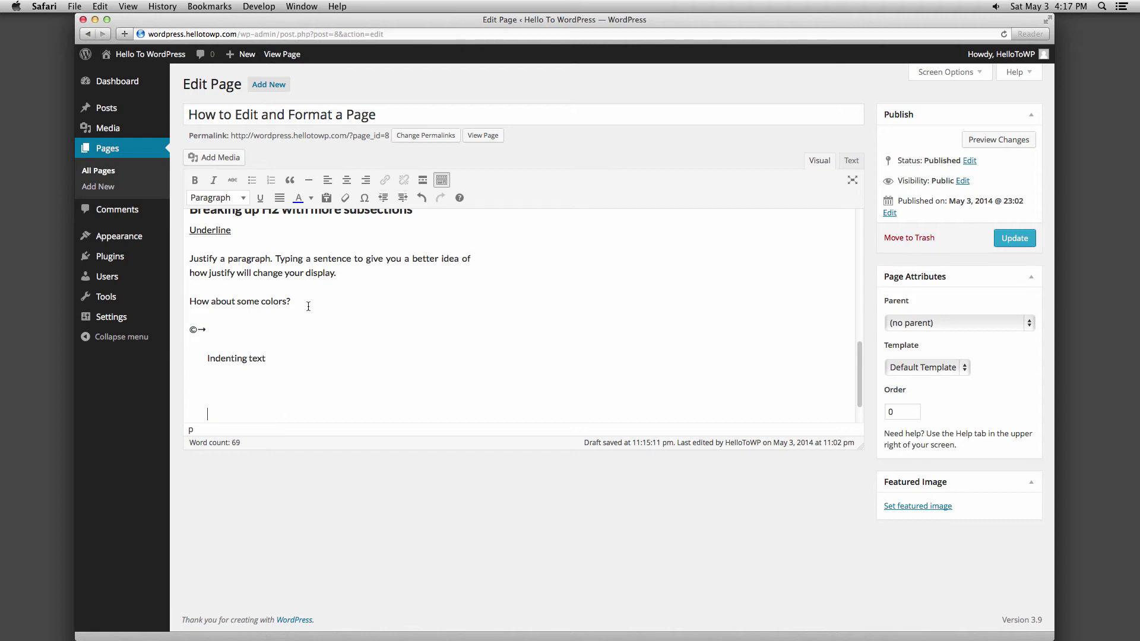
left_click(383, 198)
type("We're almost done!")
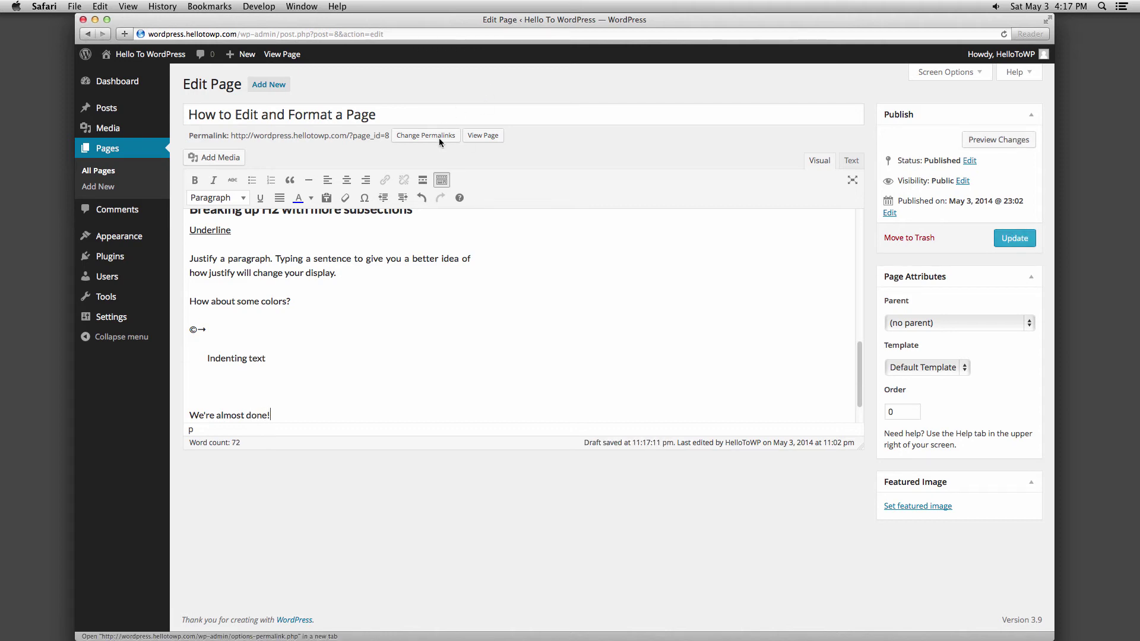
left_click(417, 201)
left_click(417, 201)
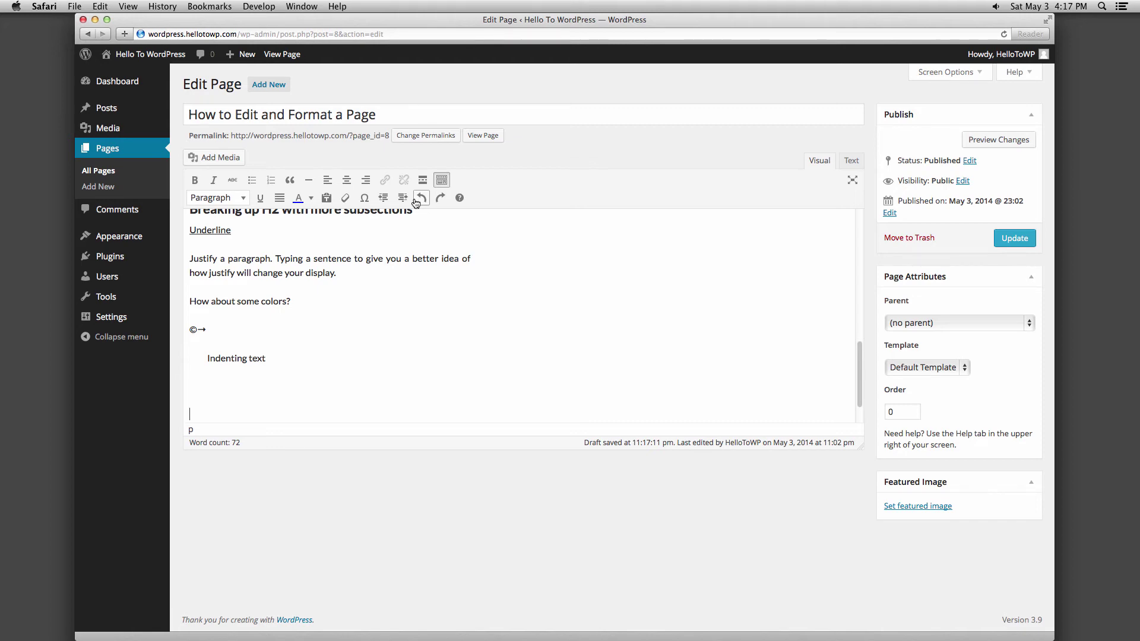
left_click(458, 198)
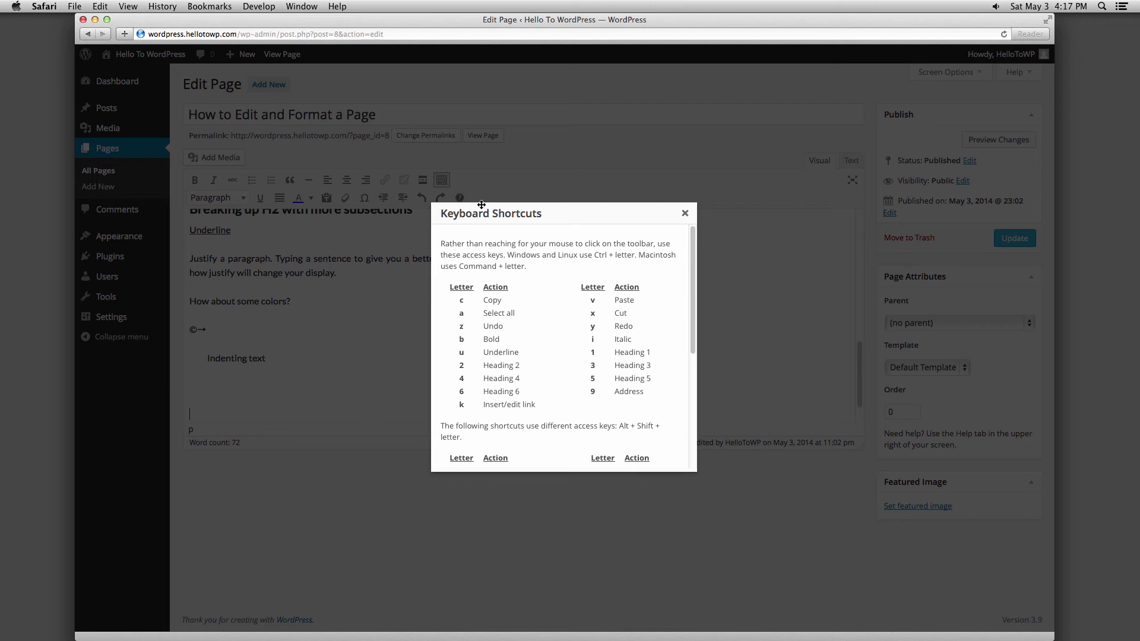
left_click_drag(692, 233, 683, 348)
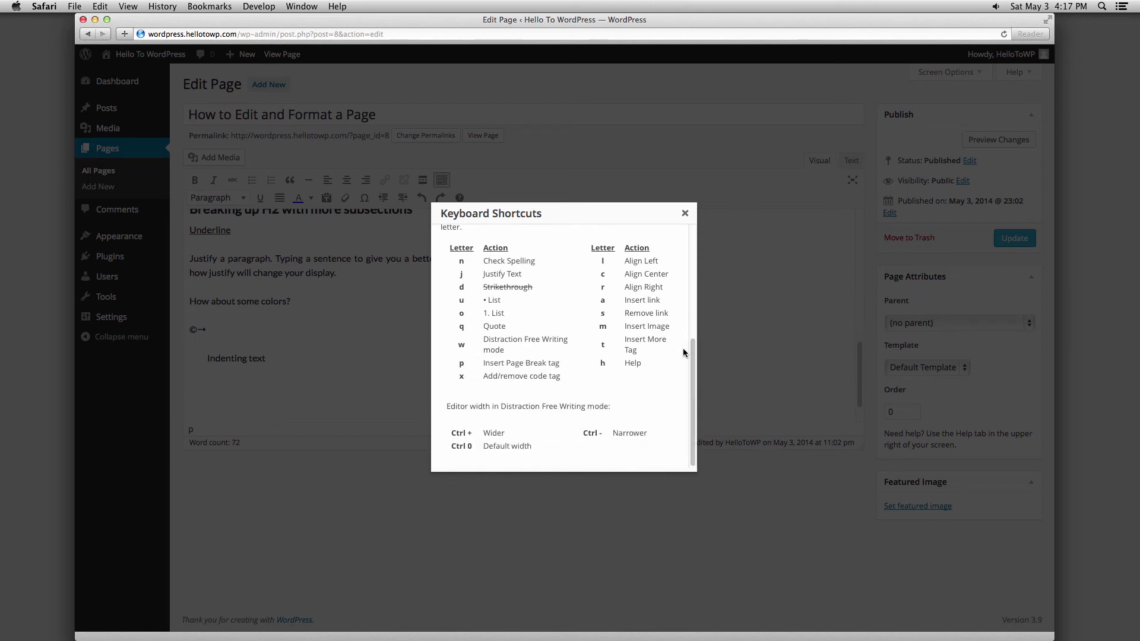
left_click(685, 214)
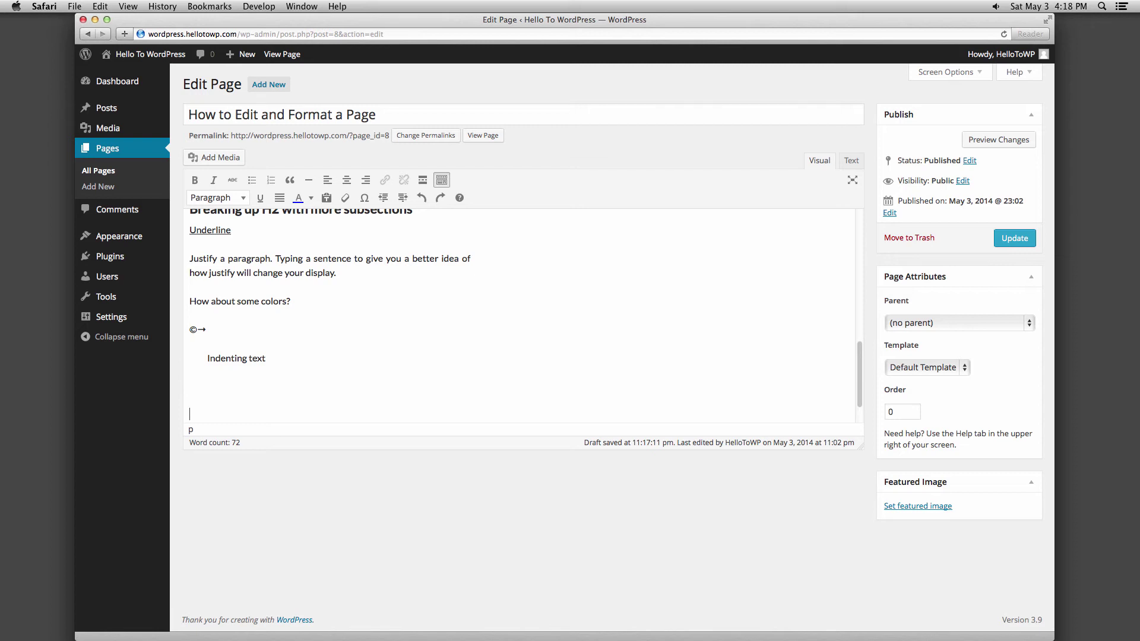
Insert Lonely-Stormy-Beach.jpg, then upload Bird-In-The-Trees.jpg and insert both images into the page.
left_click_drag(267, 330, 529, 333)
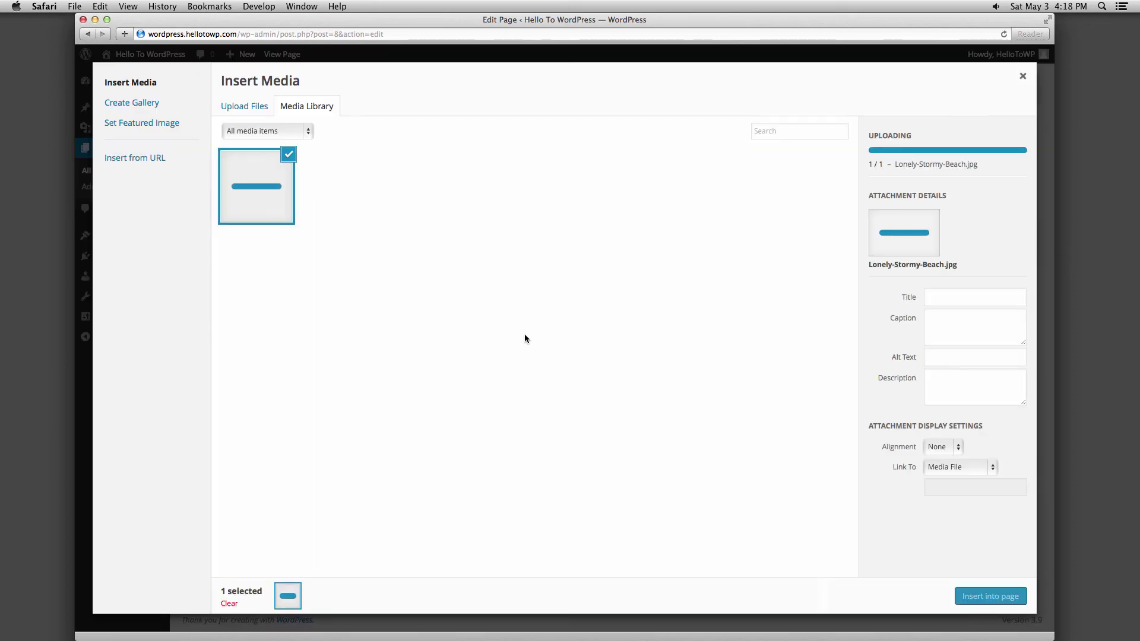
left_click(1013, 599)
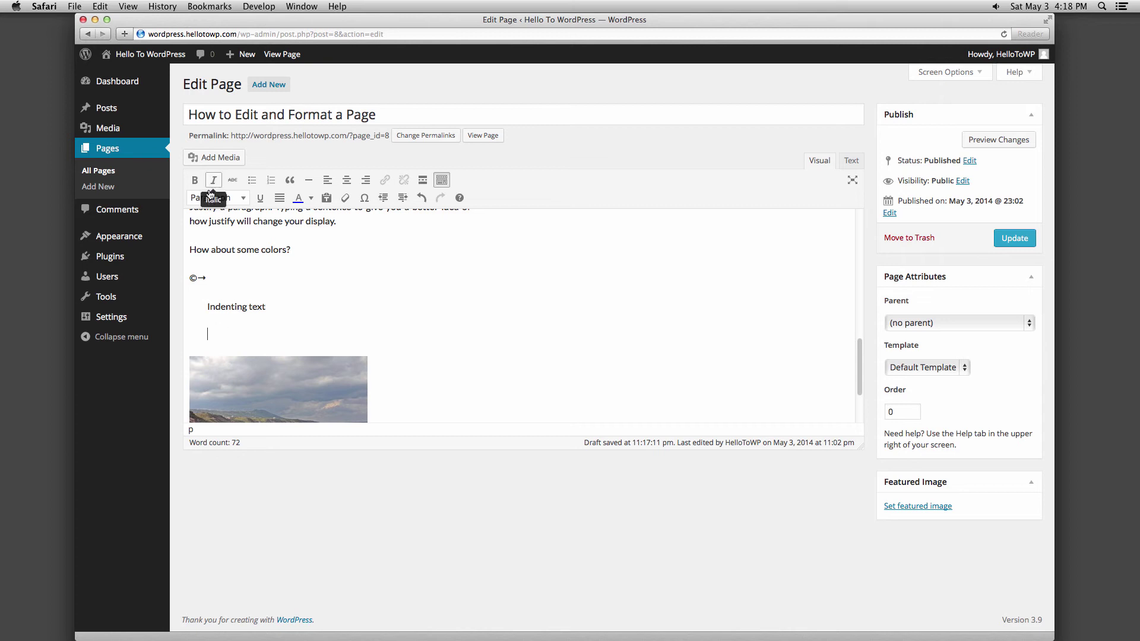
left_click(213, 162)
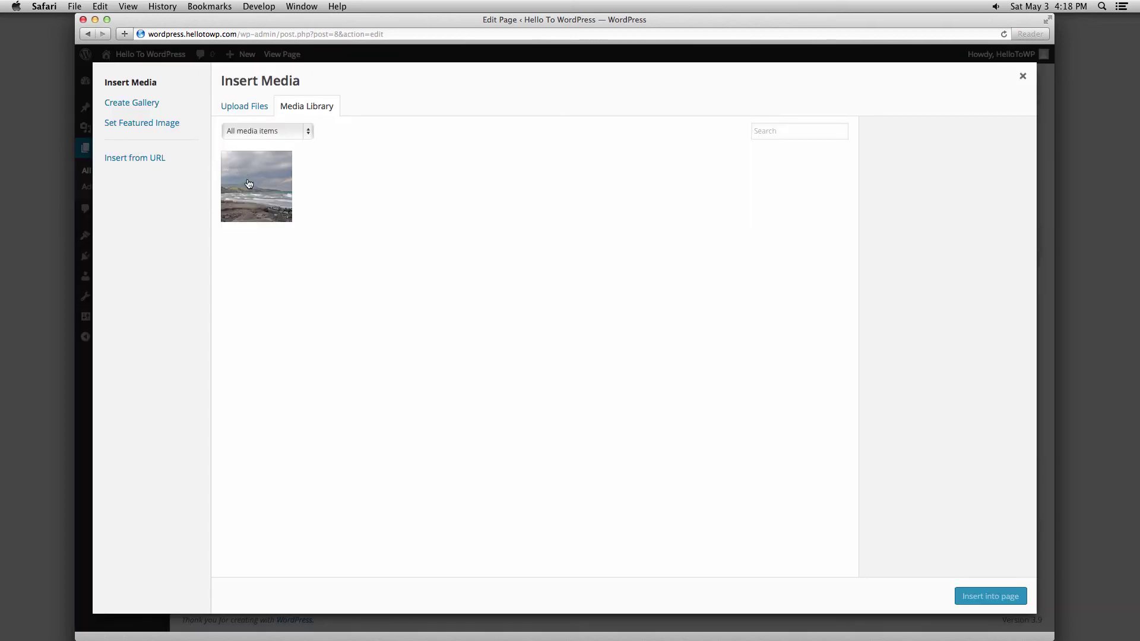
left_click(249, 186)
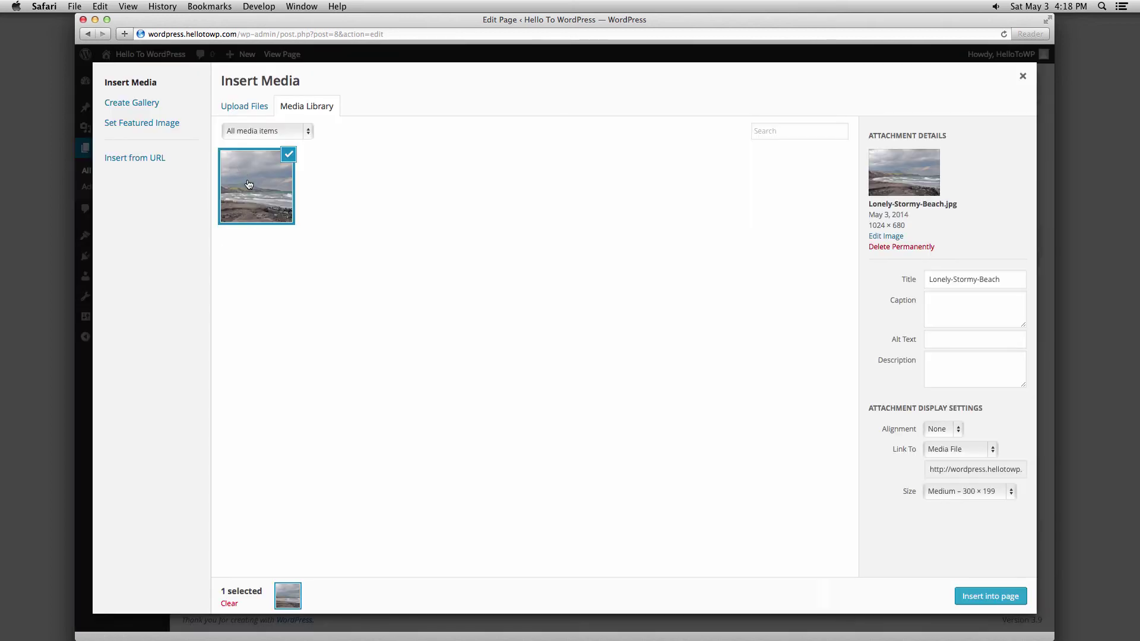
left_click(240, 108)
left_click_drag(0, 255, 548, 305)
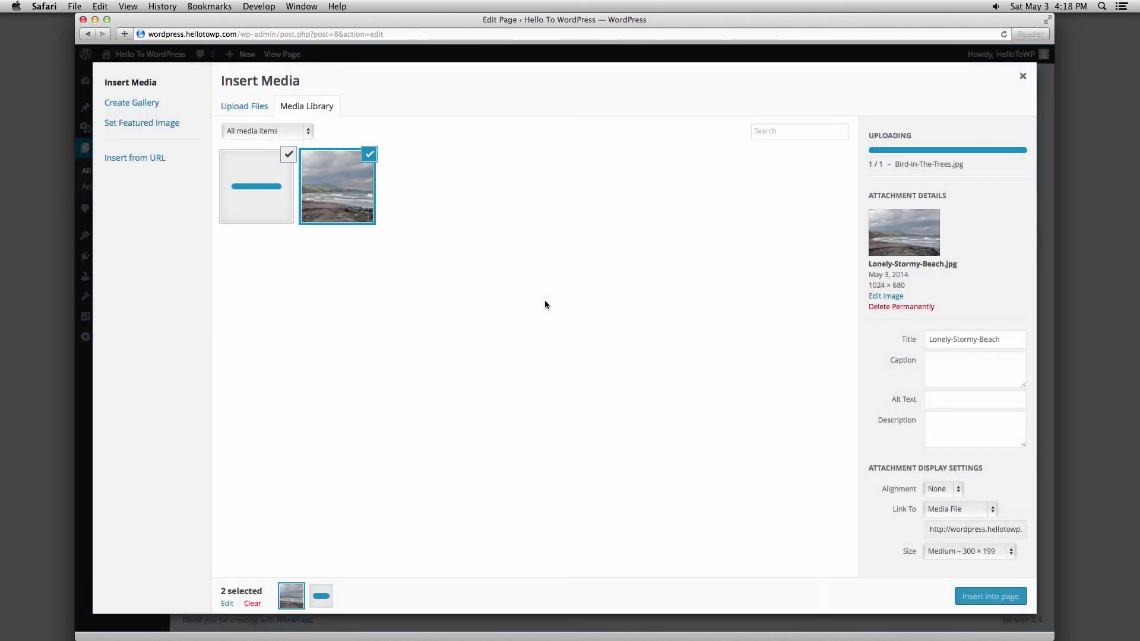
left_click(991, 596)
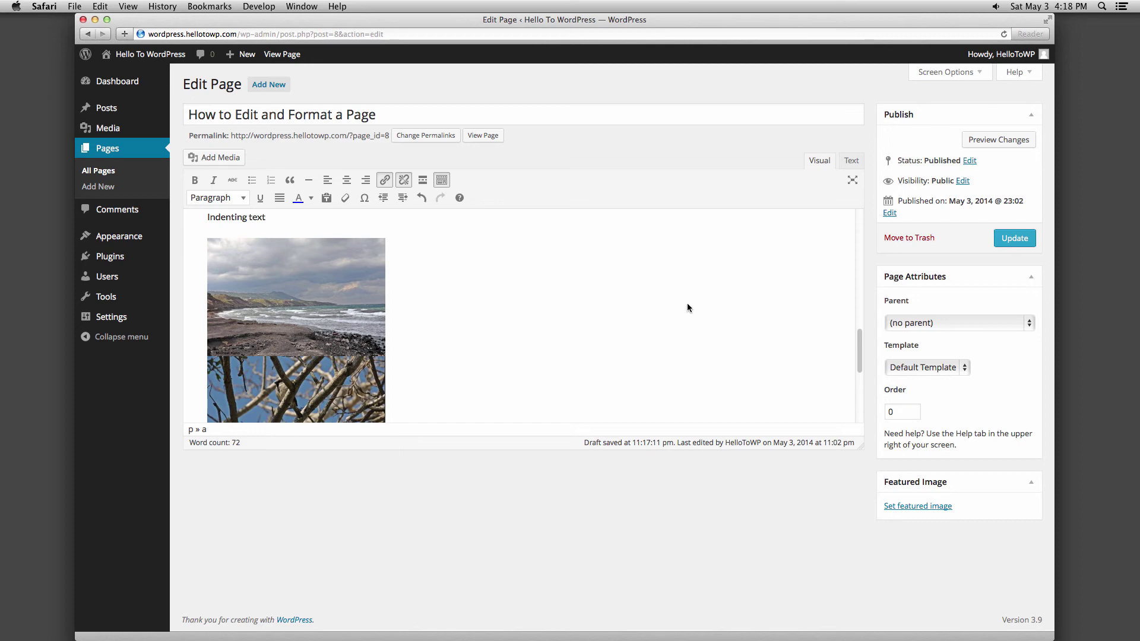
left_click(853, 181)
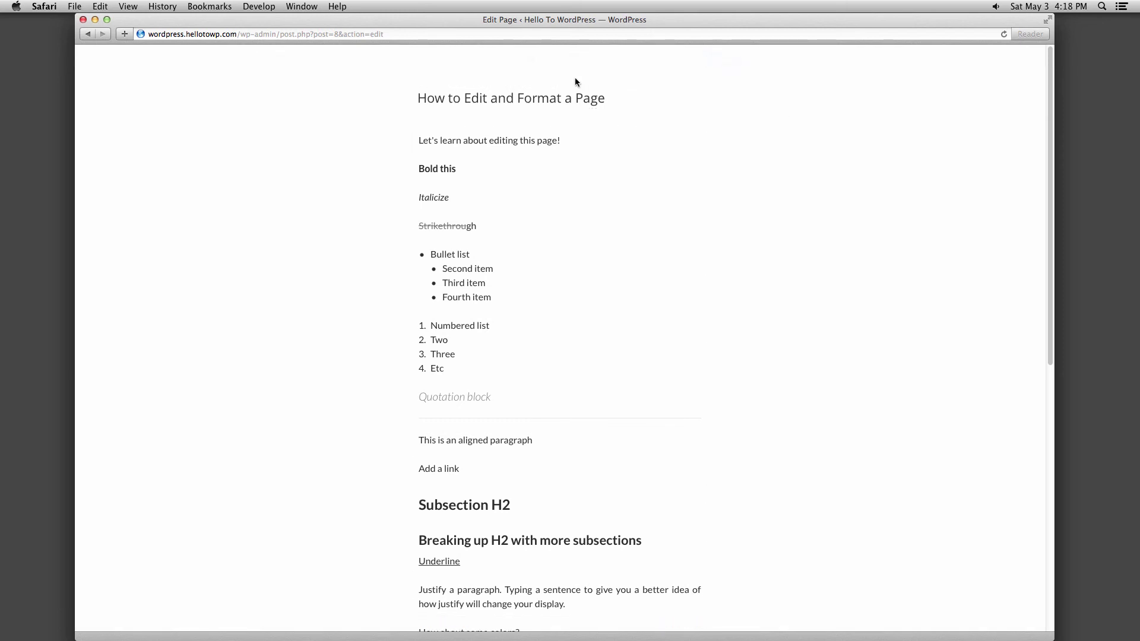
mouse_move(499, 59)
mouse_move(279, 69)
left_click(252, 55)
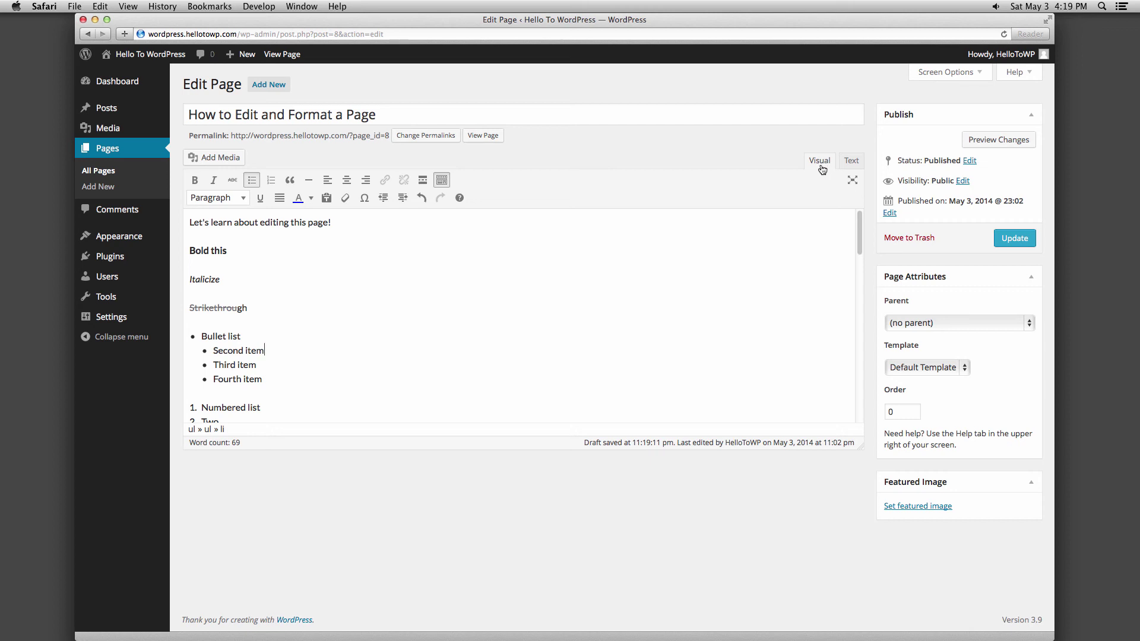
left_click(851, 162)
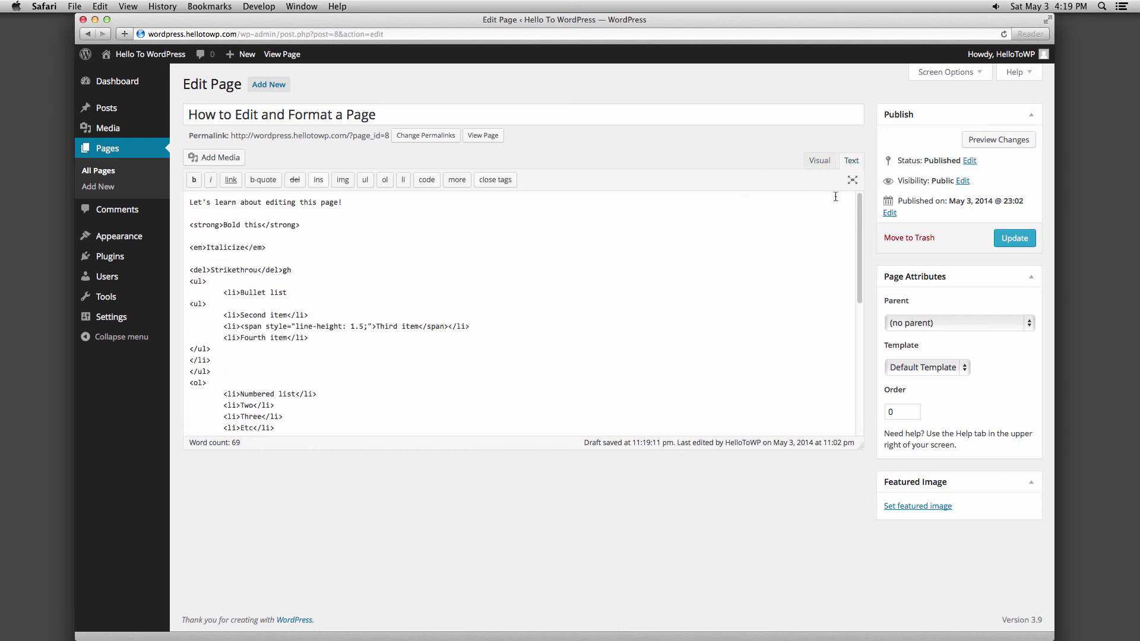
left_click_drag(859, 202, 848, 340)
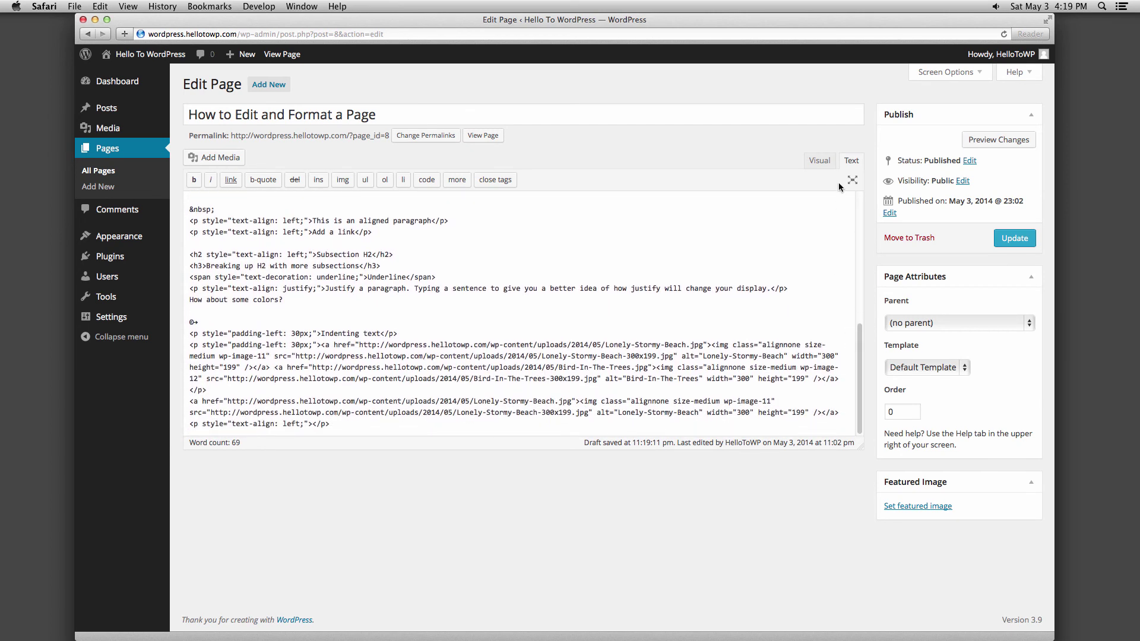
left_click(820, 161)
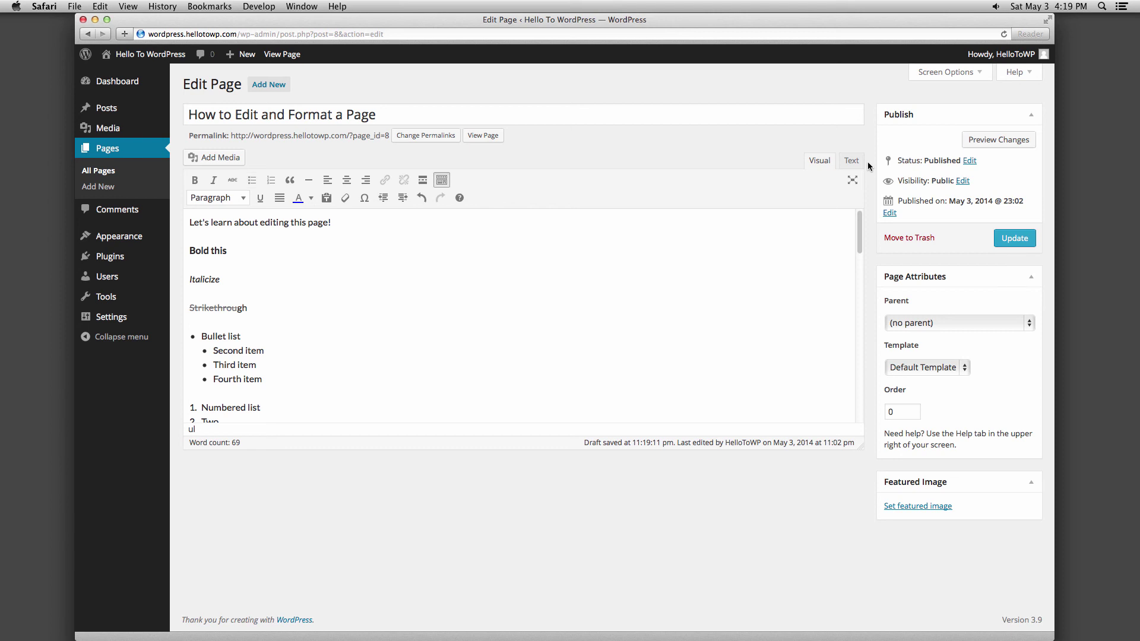
Update the page, set parent to 'Creating a New Page in WordPress', keep Default Template.
left_click(1005, 239)
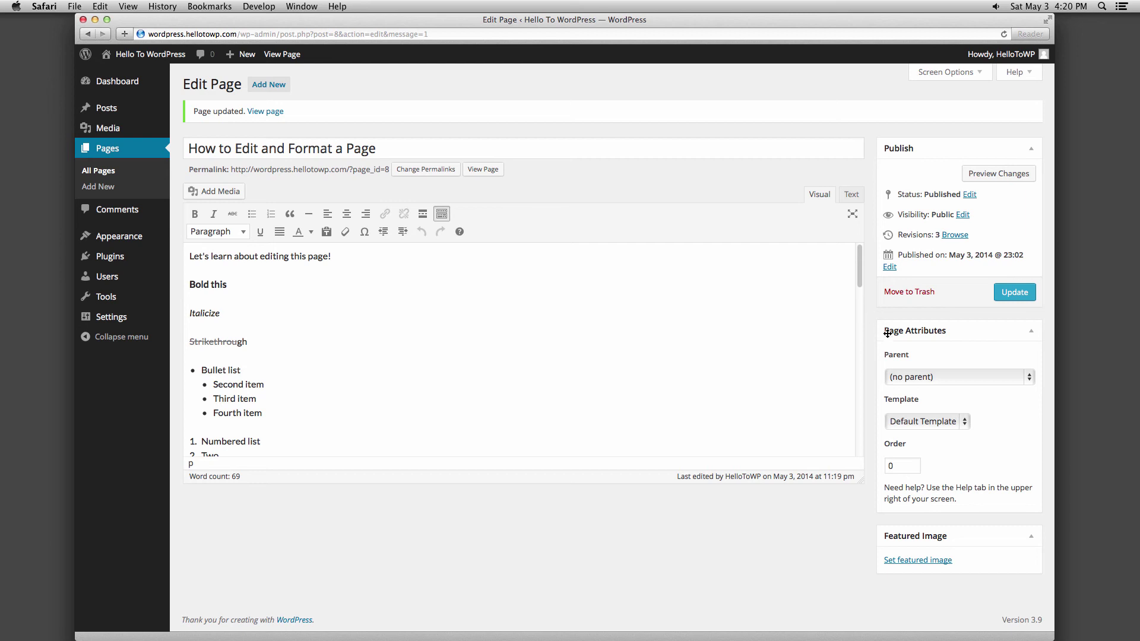
left_click(898, 377)
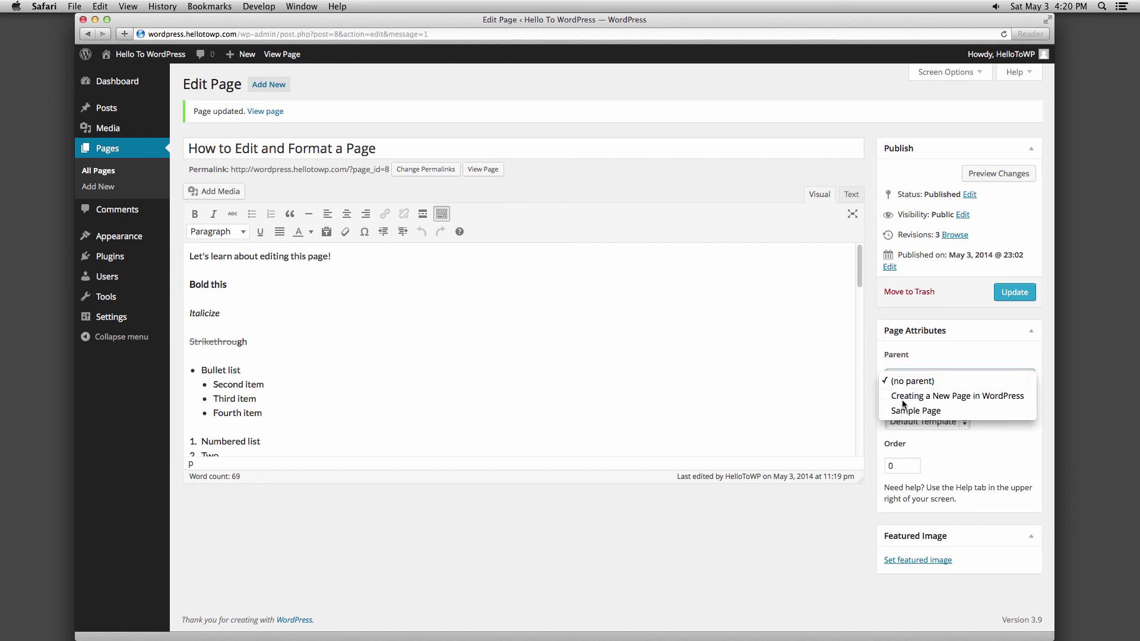
left_click(900, 396)
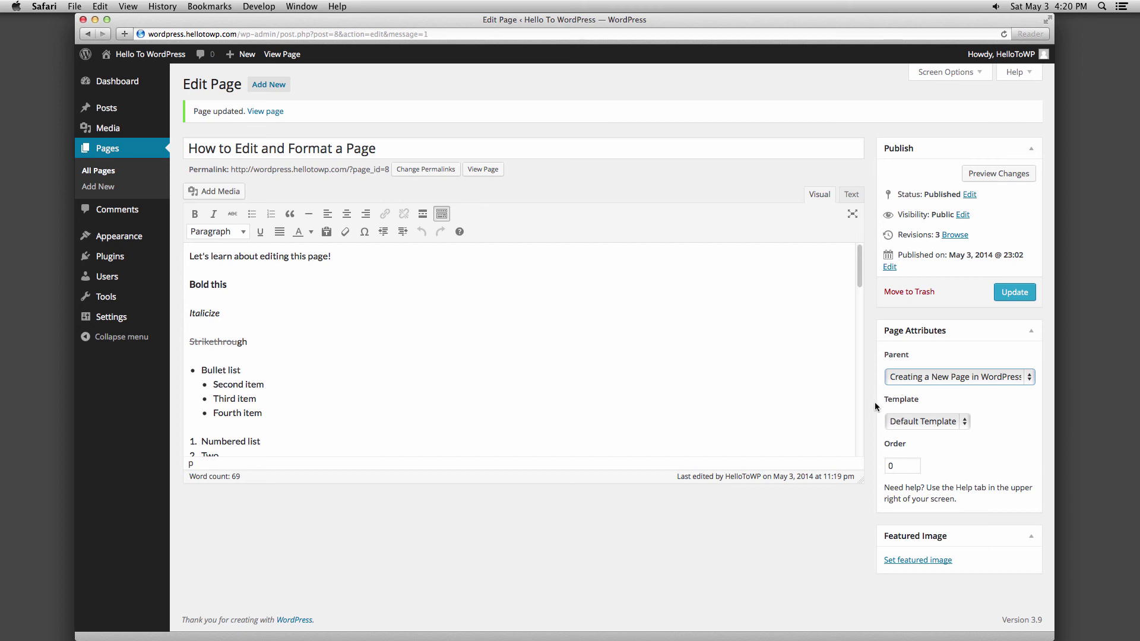
left_click(896, 420)
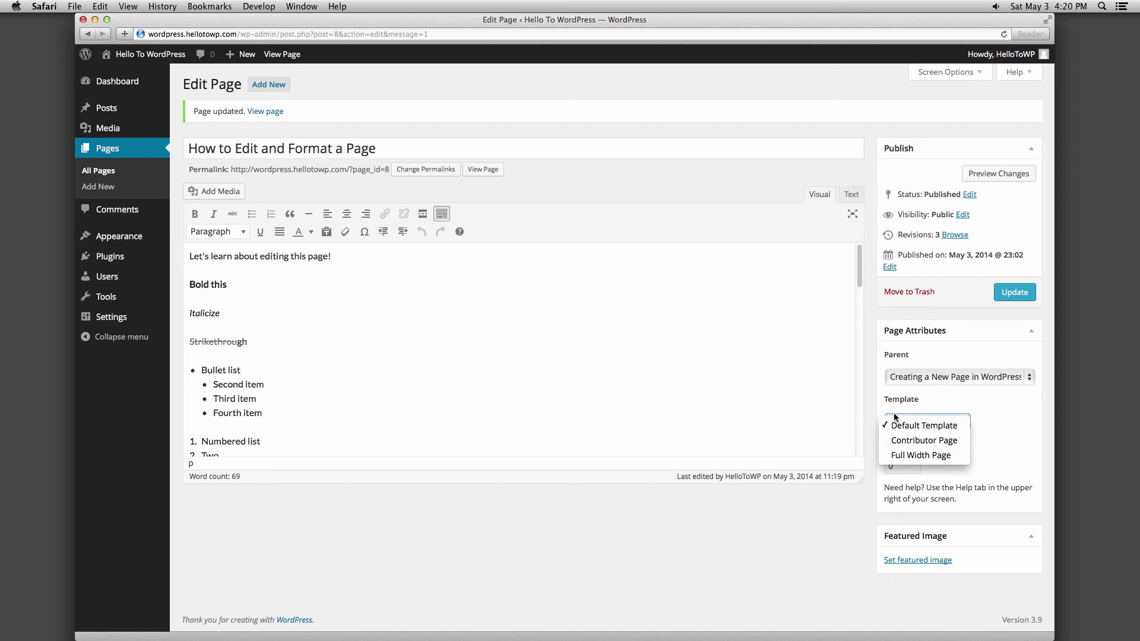
left_click(871, 407)
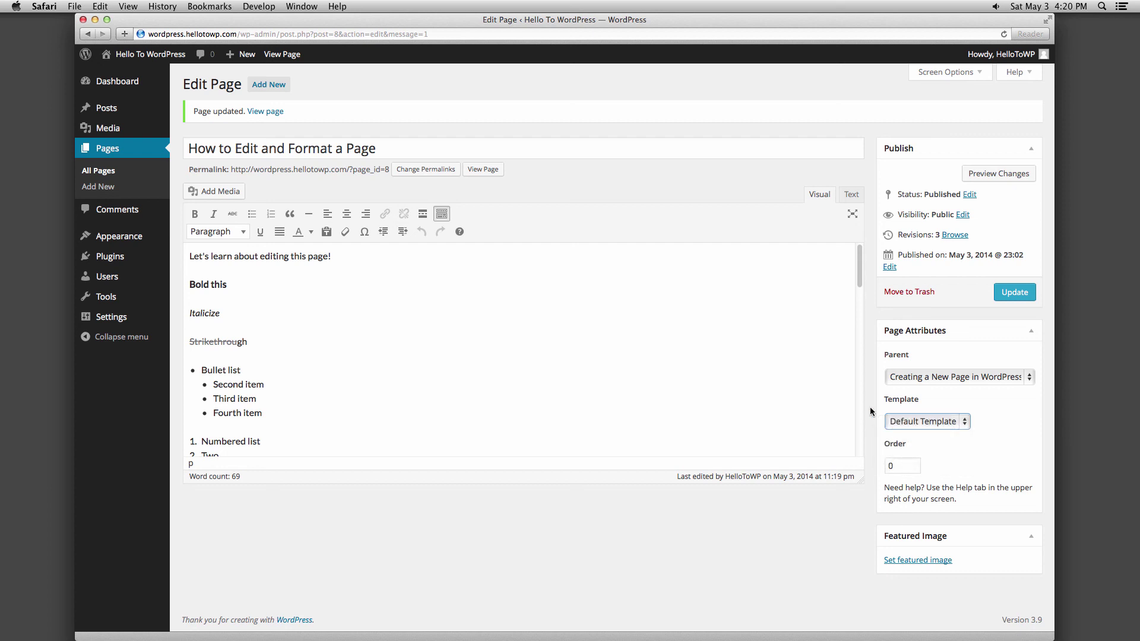
left_click(881, 469)
Upload Defunct-Windmill.jpg and set it as the page's featured image.
left_click(906, 561)
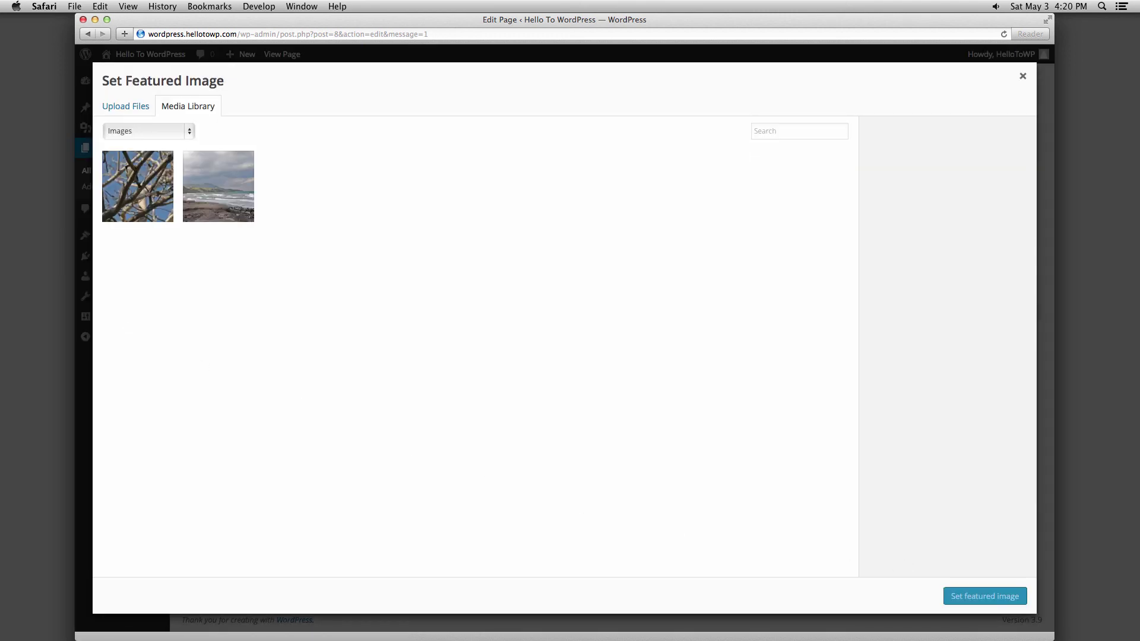
left_click_drag(0, 297, 208, 309)
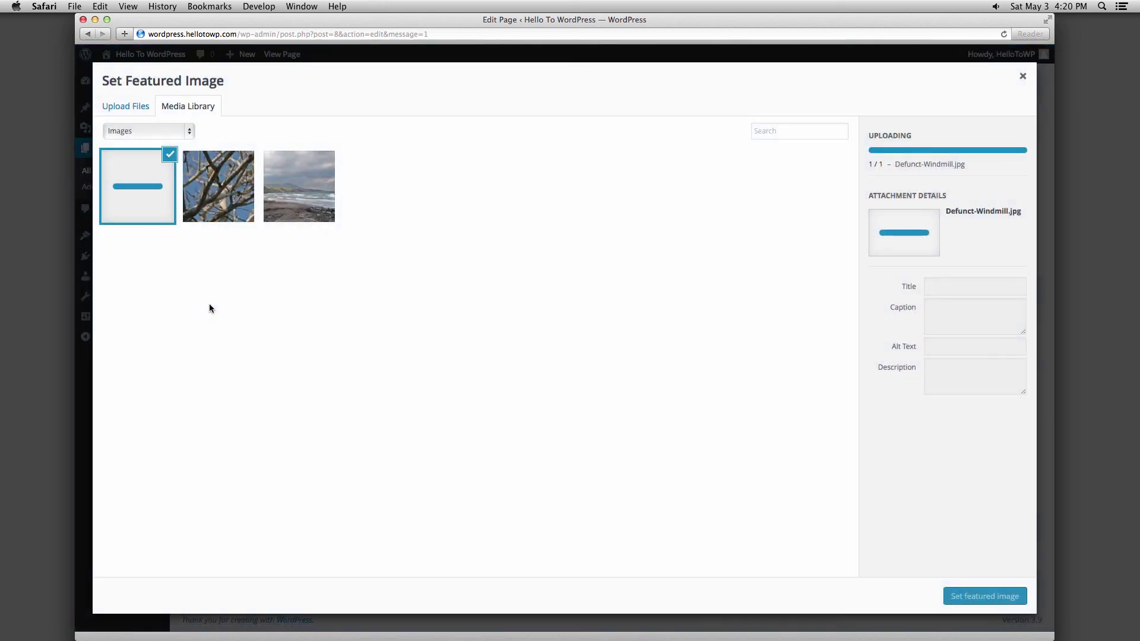
left_click(960, 591)
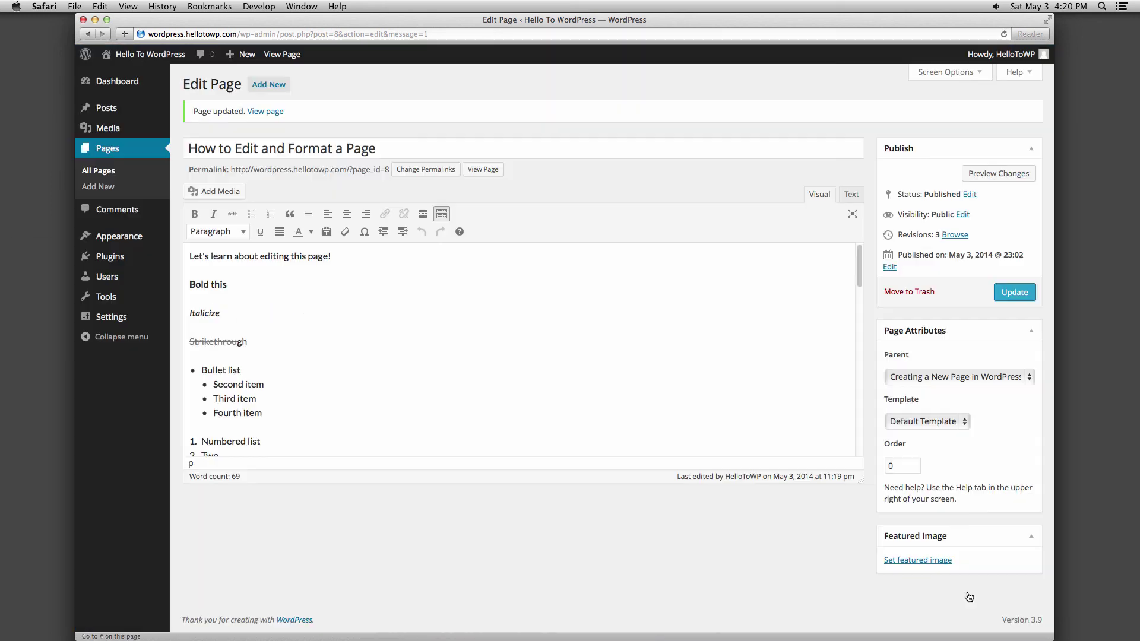
Preview the changes to confirm the windmill header, then close the preview tab.
scroll(825, 557, "down", 2)
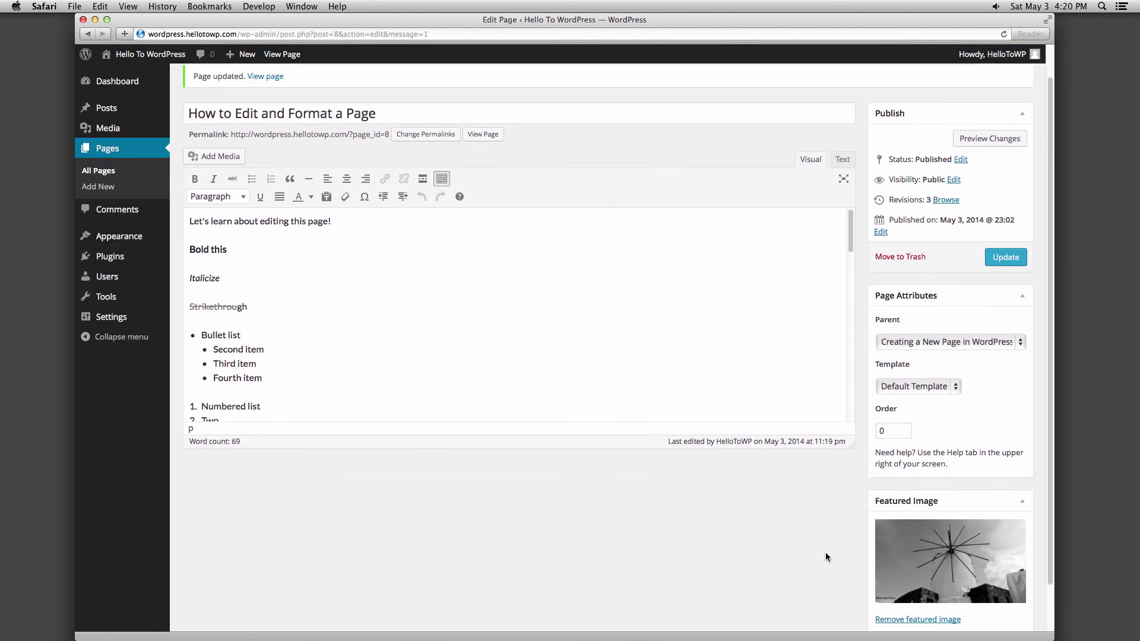
left_click(971, 137)
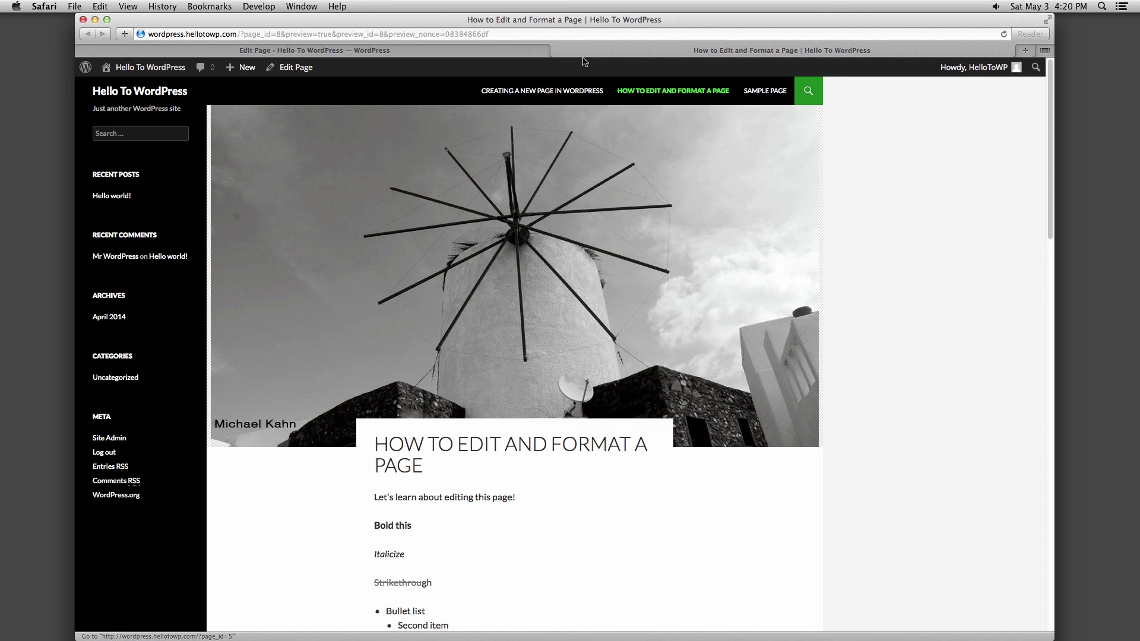
left_click(560, 52)
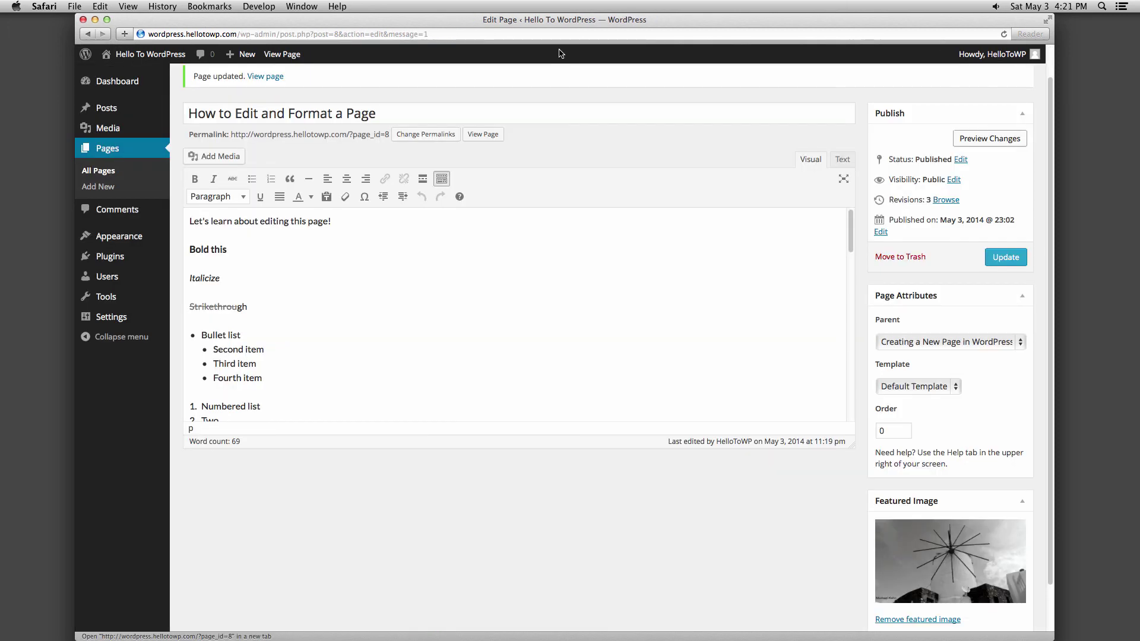
left_click(914, 72)
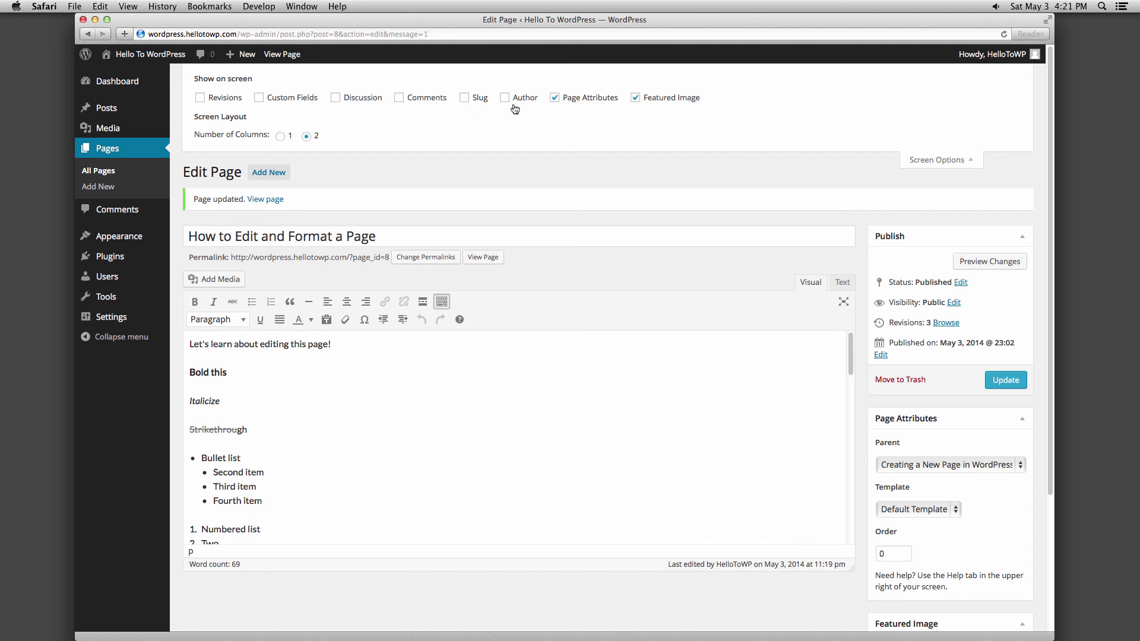
left_click(282, 137)
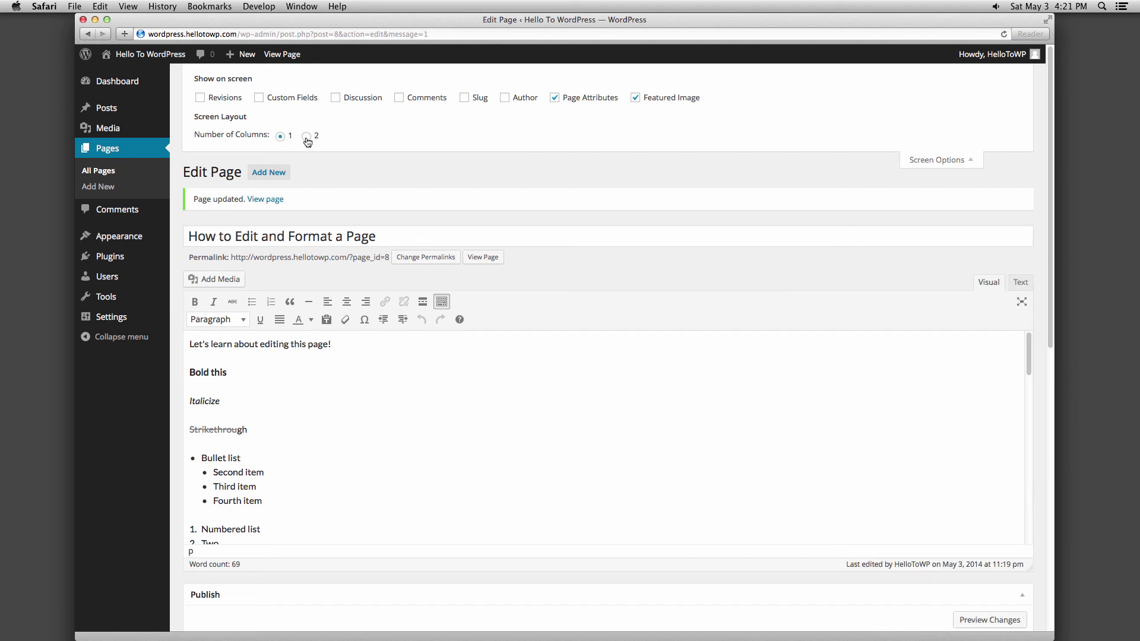
left_click(306, 138)
left_click(594, 100)
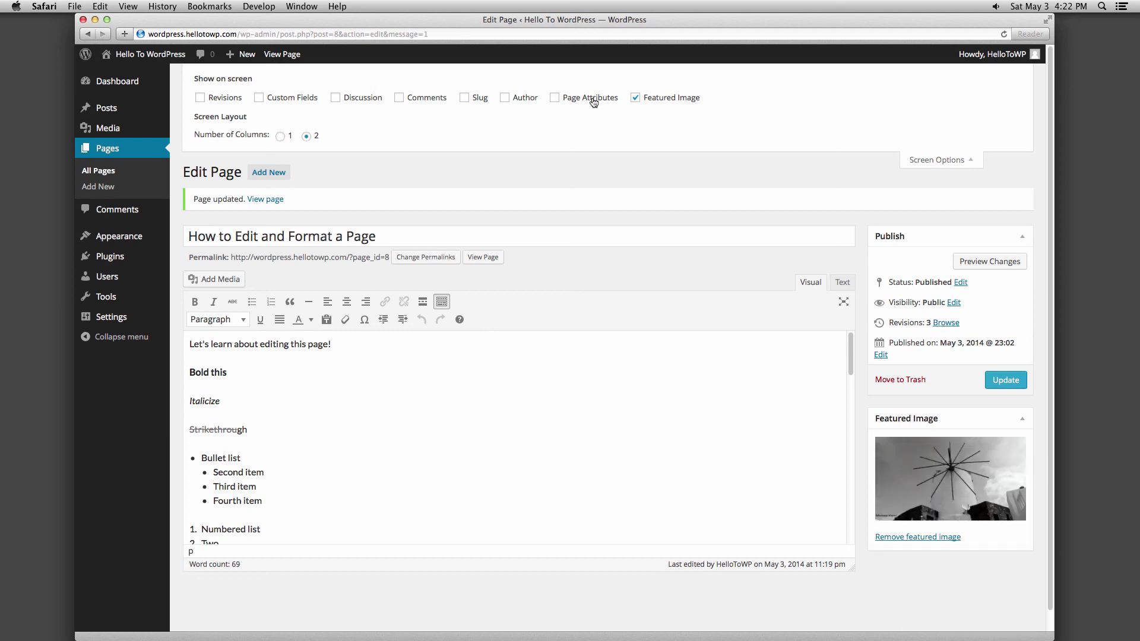
left_click(554, 98)
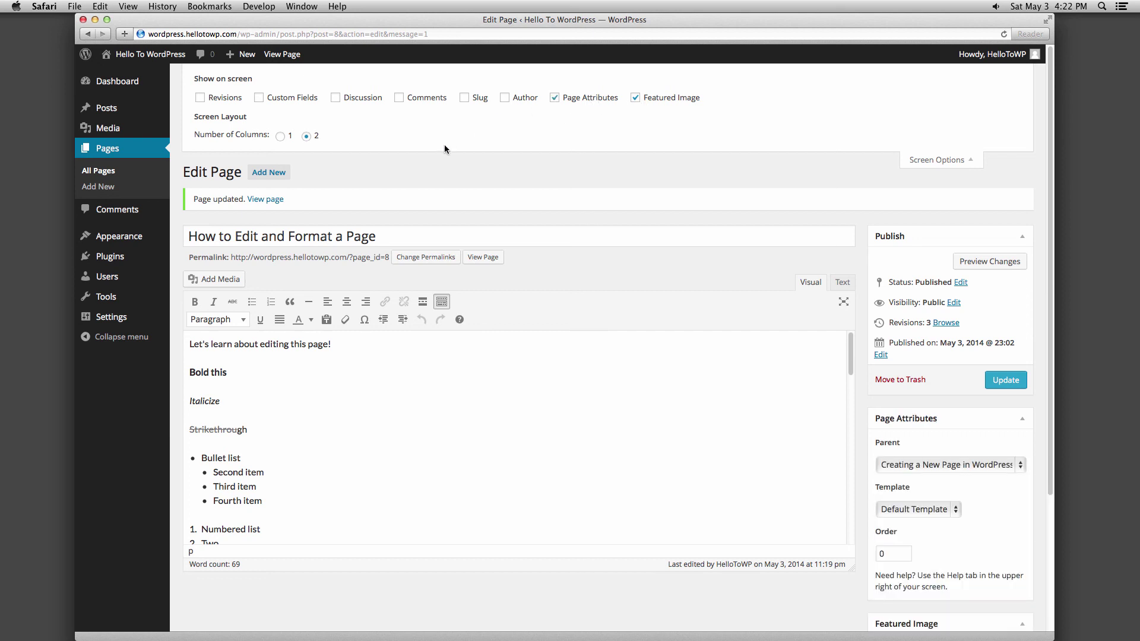
left_click(937, 162)
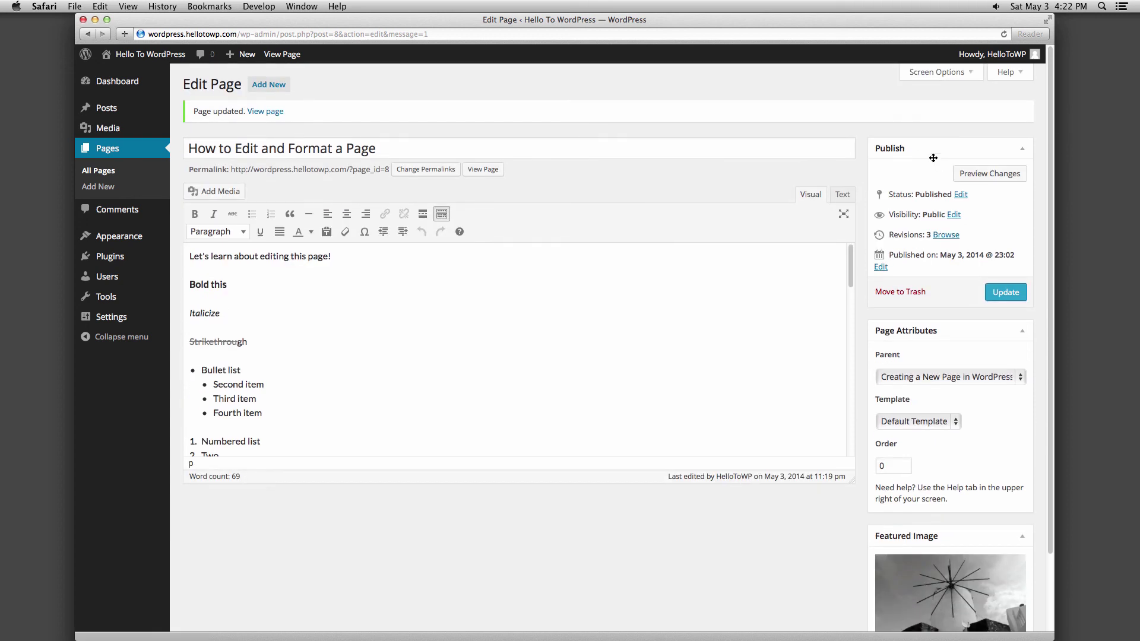